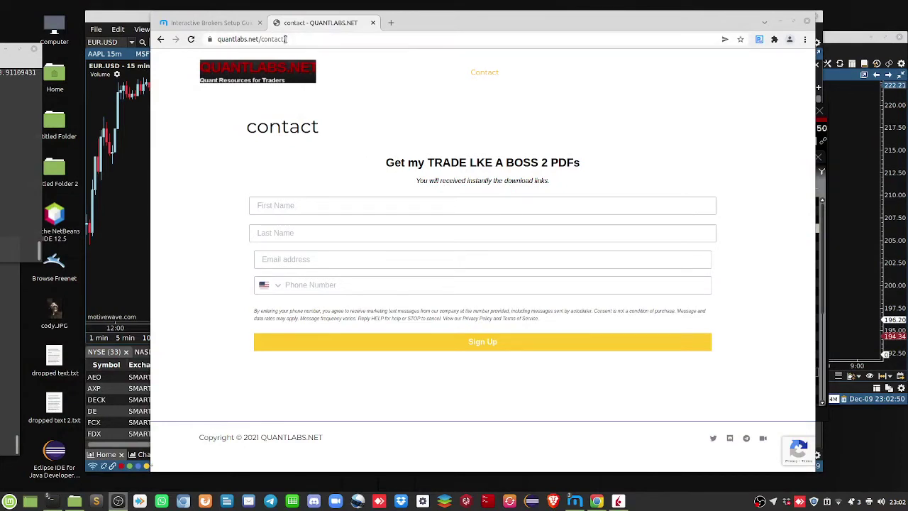
# Step: Select the quantlabs.net/contact URL in the address bar of the QuantLabs contact page
pyautogui.moveTo(290, 39); pyautogui.dragTo(175, 47)
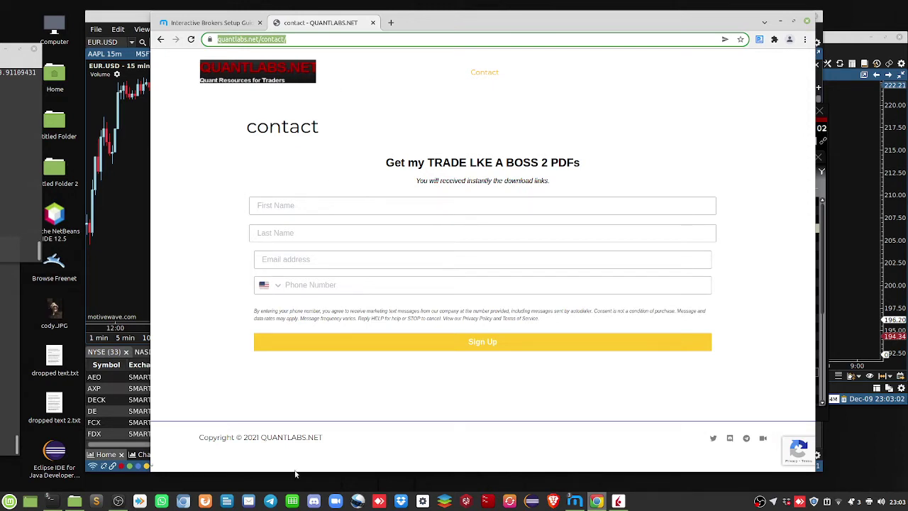
# Step: Bring TWS forward, move its window up-left, and choose Configure from the toolbar overflow list
pyautogui.click(619, 502)
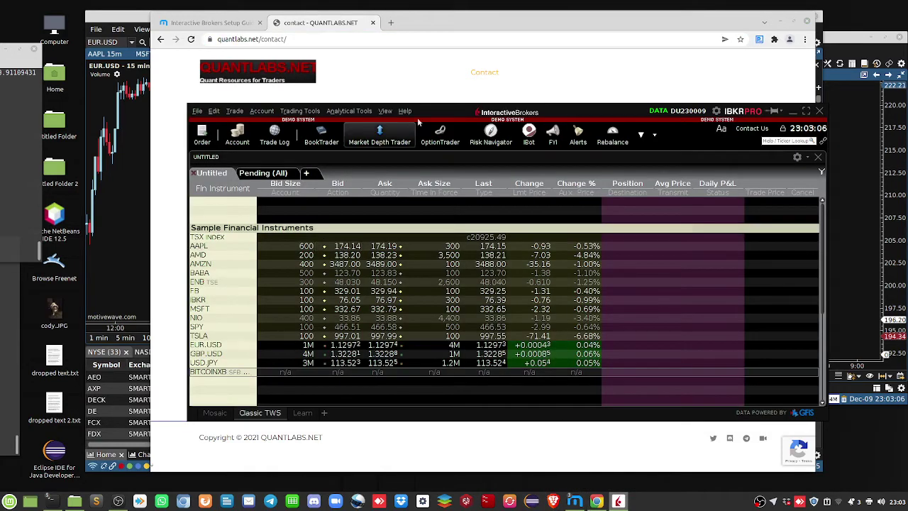
pyautogui.moveTo(446, 111); pyautogui.dragTo(332, 98)
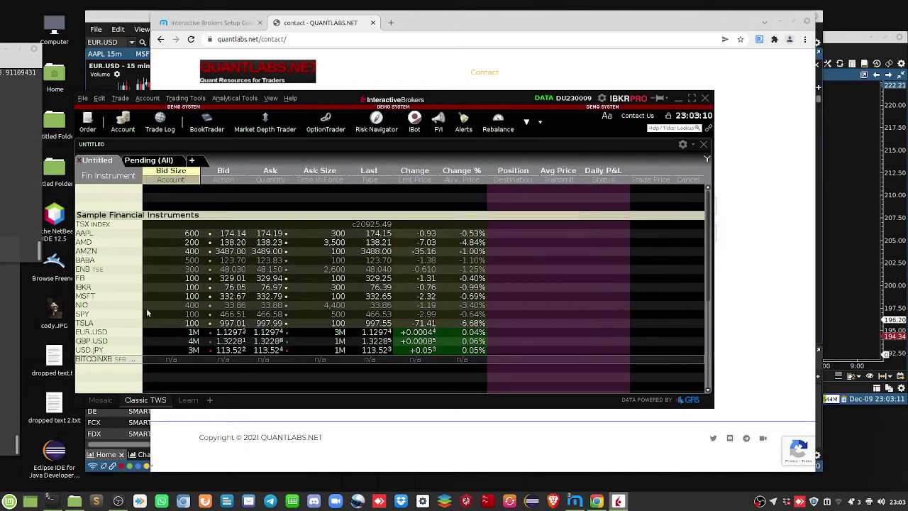
pyautogui.click(526, 122)
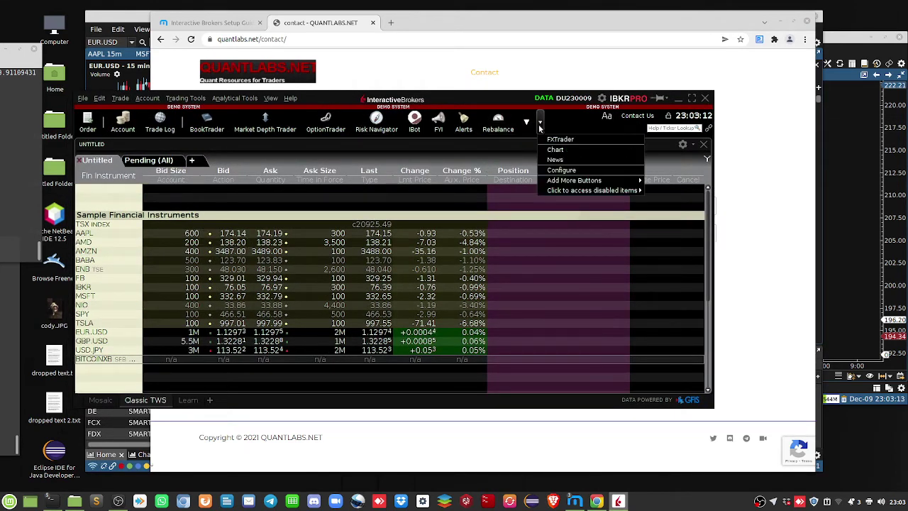
pyautogui.click(580, 172)
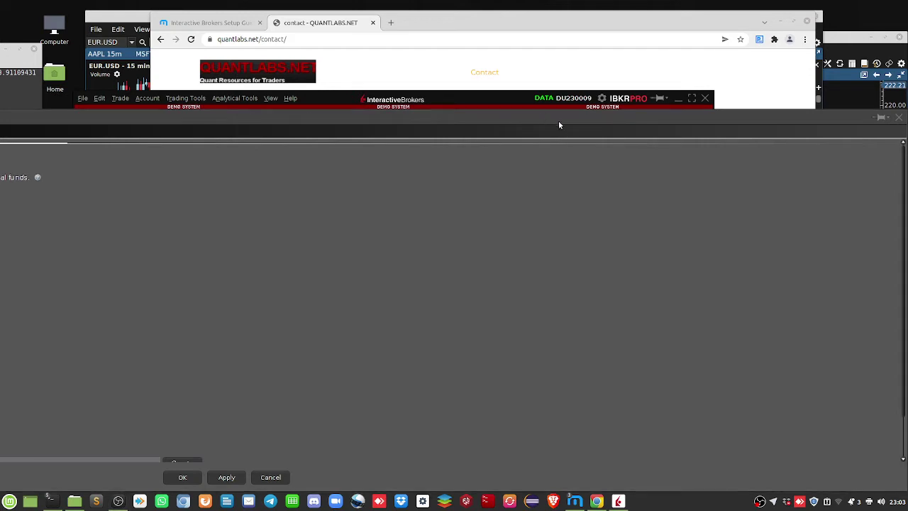
# Step: Move and widen the TWS Configuration dialog, review the settings, and confirm with OK
pyautogui.moveTo(559, 125); pyautogui.dragTo(336, 126)
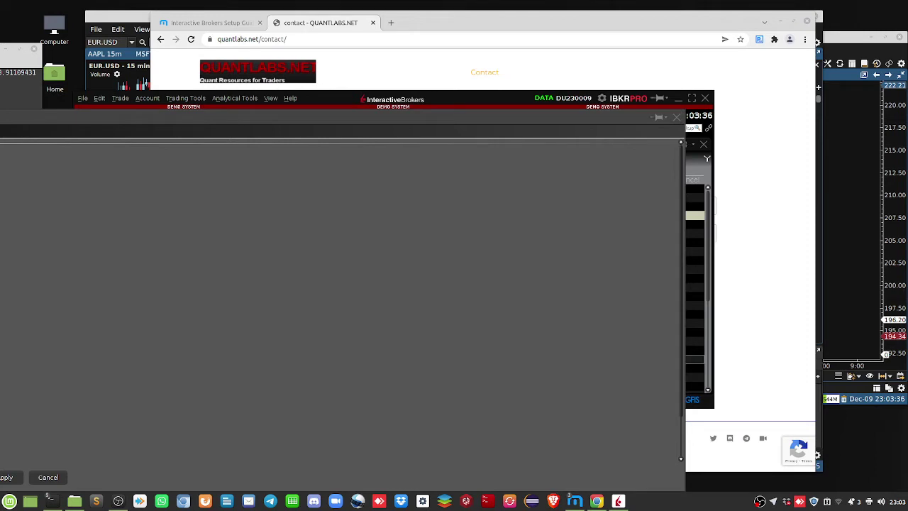
pyautogui.doubleClick(285, 125)
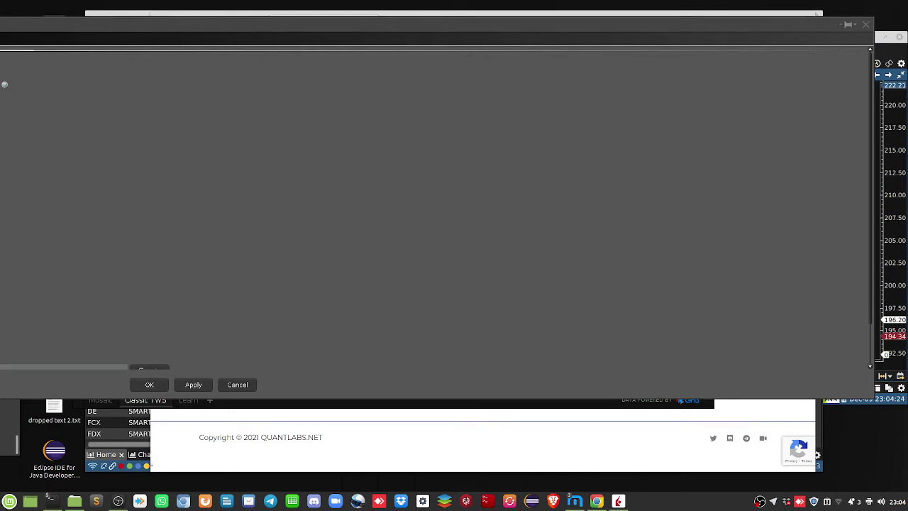
pyautogui.click(155, 387)
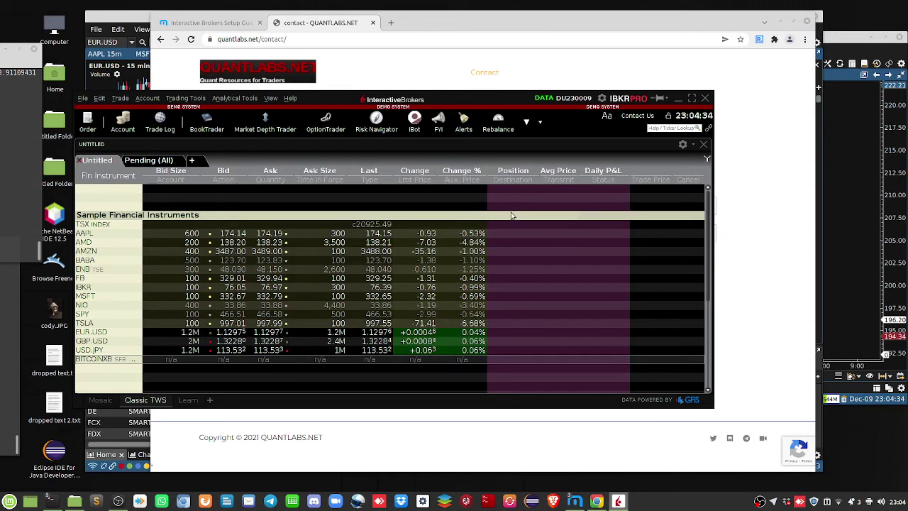
# Step: Switch to the kraken MotiveWave console from the taskbar and reposition its window
pyautogui.moveTo(572, 502)
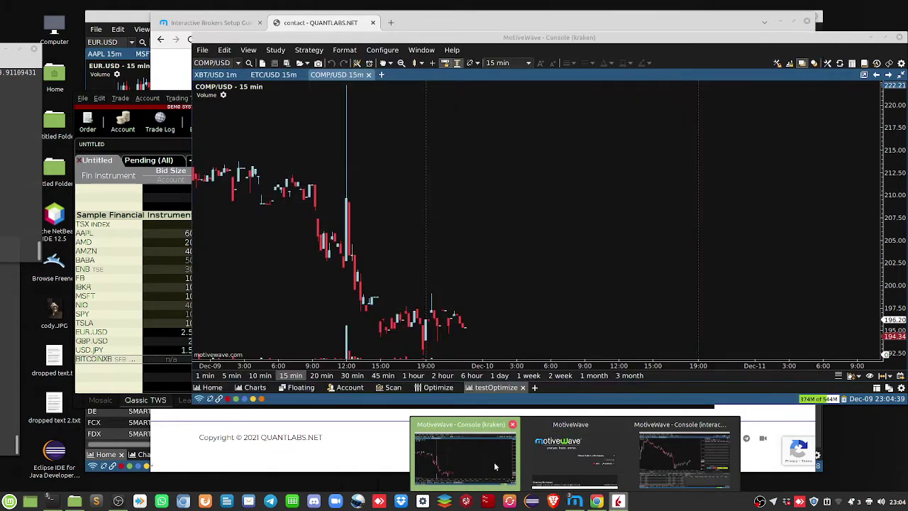
pyautogui.click(494, 464)
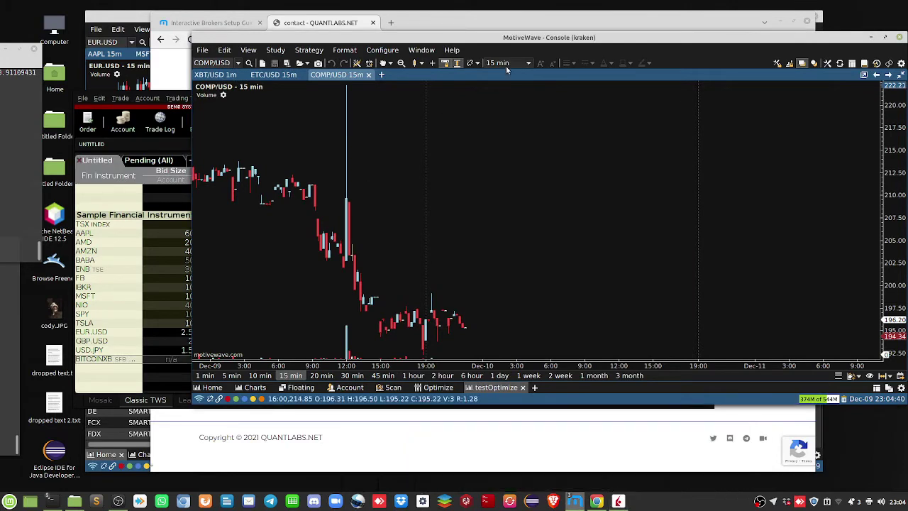
pyautogui.moveTo(541, 39); pyautogui.dragTo(422, 56)
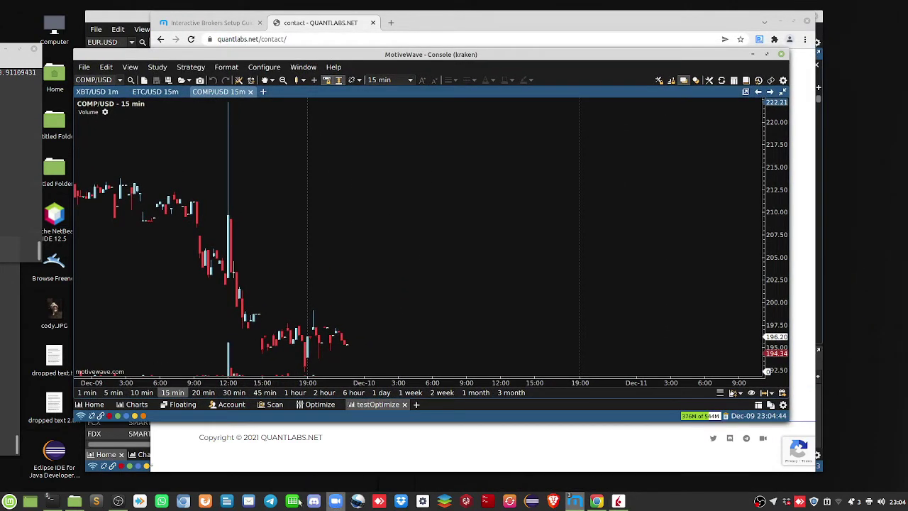
pyautogui.moveTo(618, 500)
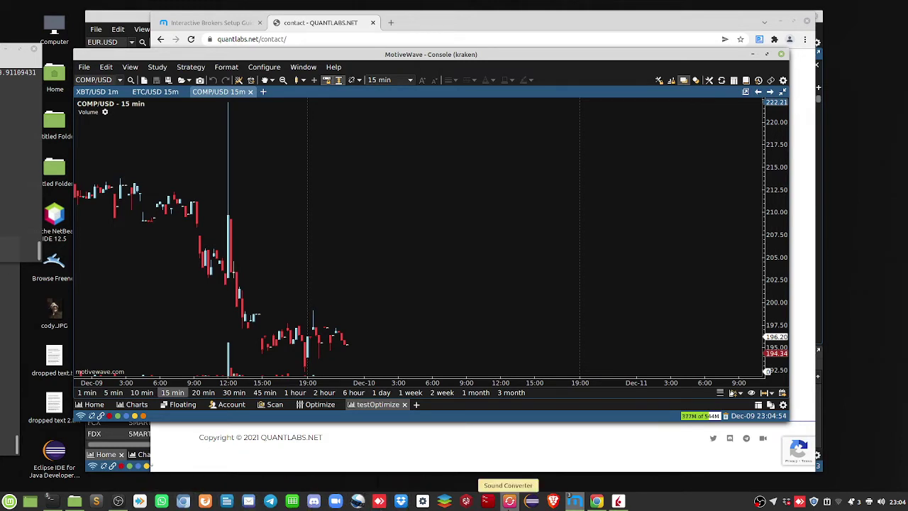
pyautogui.moveTo(578, 503)
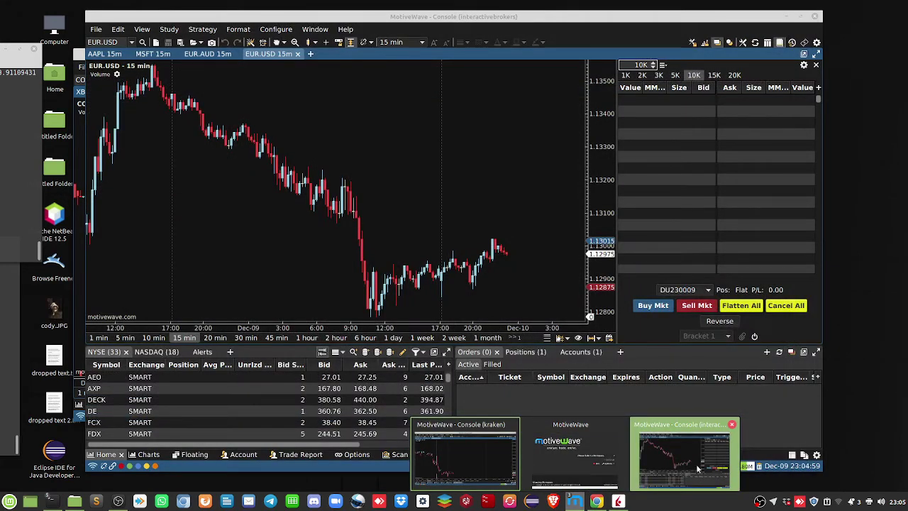
# Step: Switch to the interactivebrokers console and look through the Help, Window and Configure menus
pyautogui.click(699, 468)
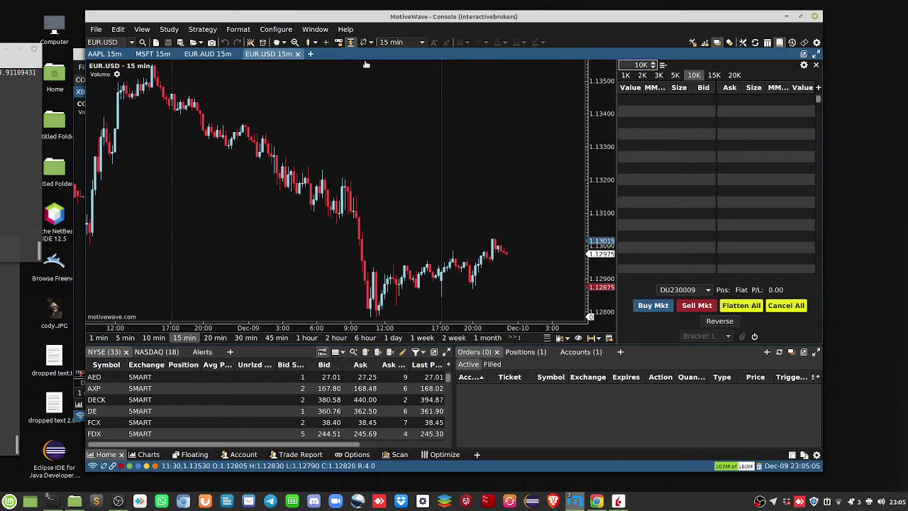
pyautogui.click(347, 31)
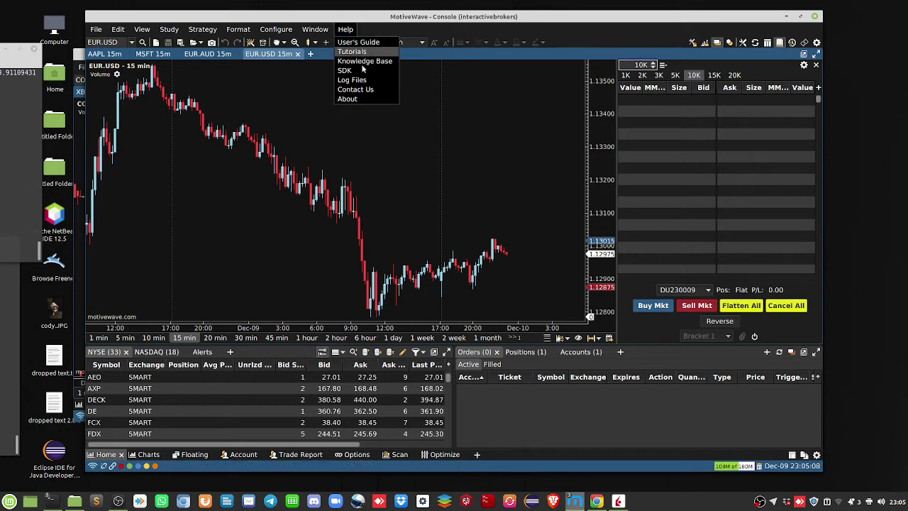
pyautogui.click(310, 30)
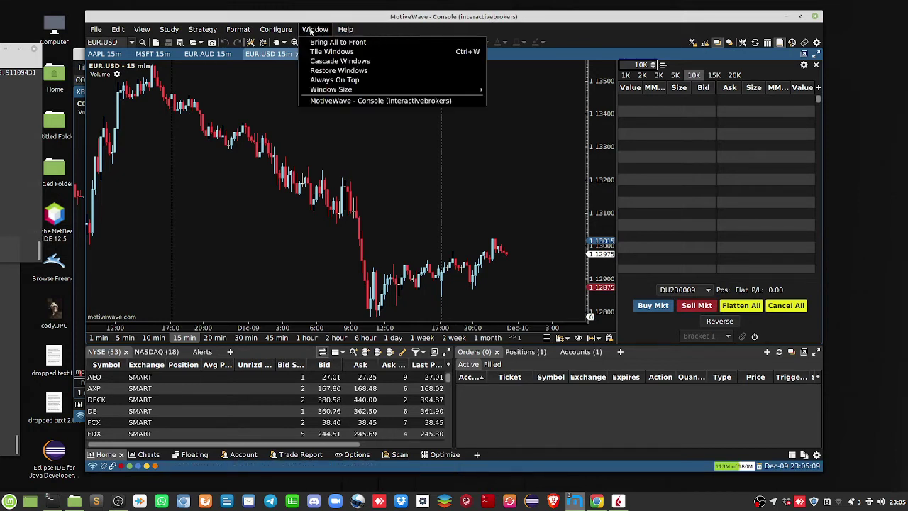
pyautogui.click(283, 31)
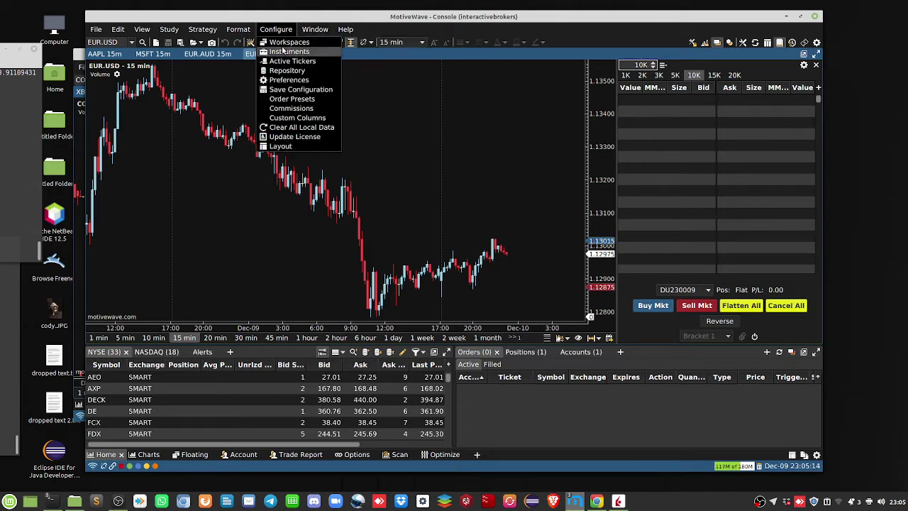
# Step: Open and close the Configure > Instruments list, then reopen the Configure menu
pyautogui.click(287, 52)
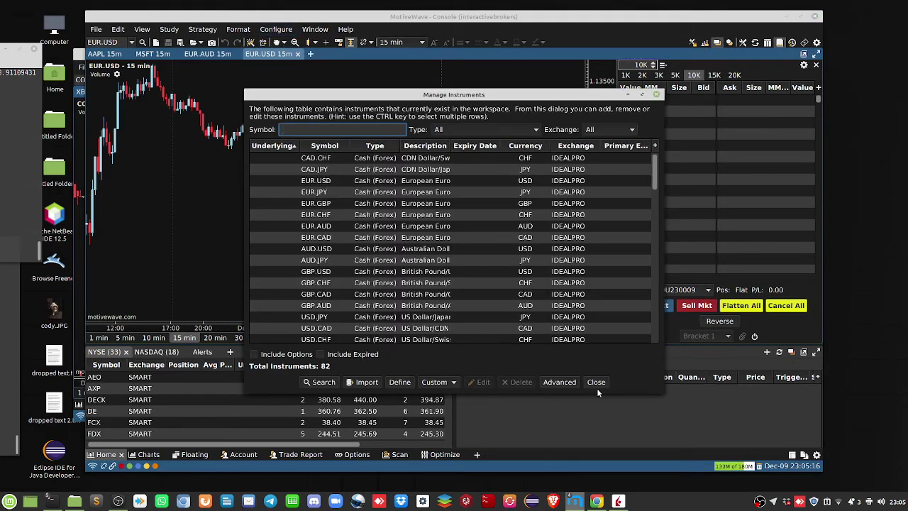
pyautogui.click(595, 383)
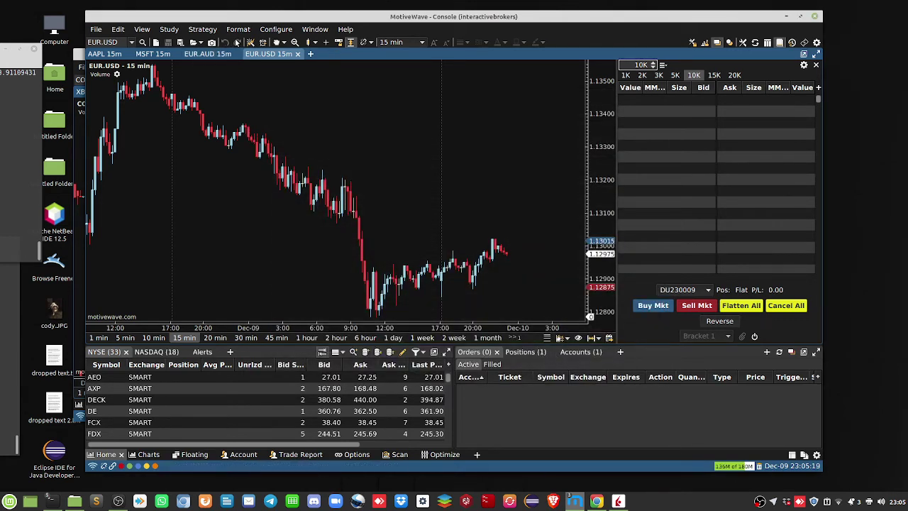
pyautogui.click(276, 29)
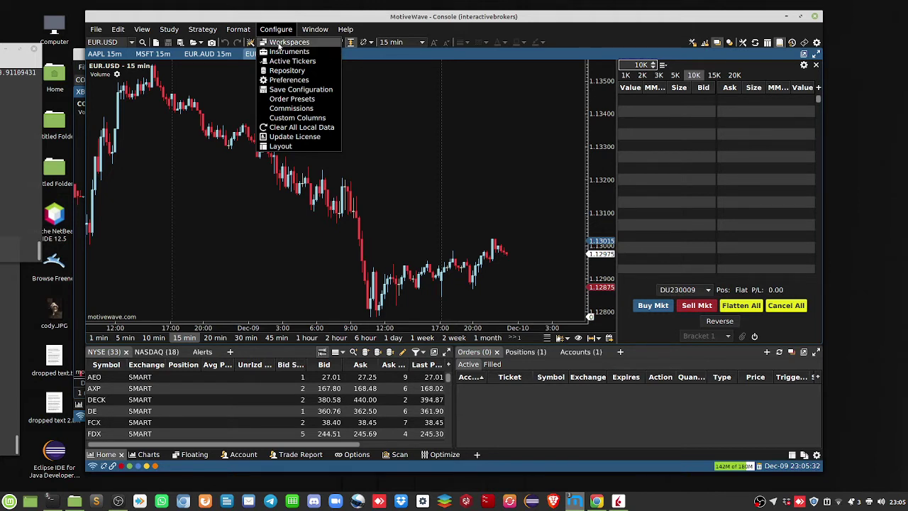
# Step: Edit the interactivebrokers workspace, select its connection, save, and dismiss the market data limit warning
pyautogui.click(281, 44)
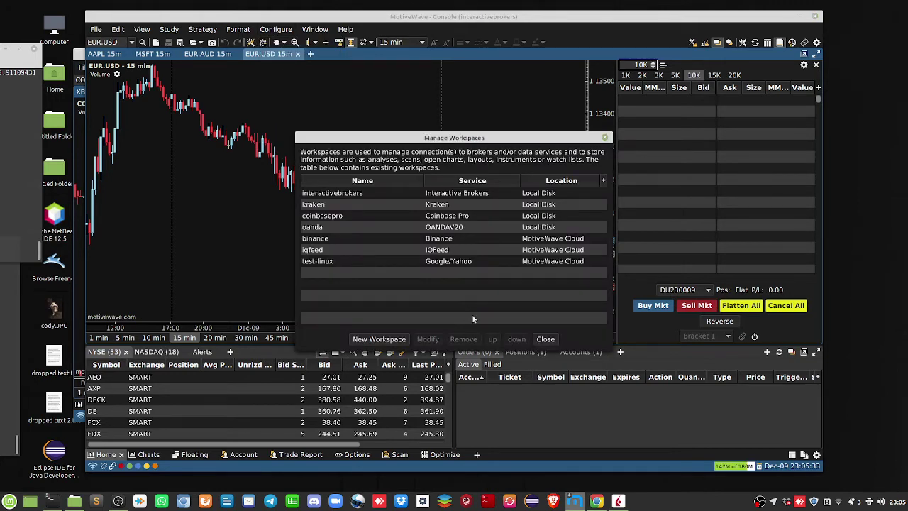
pyautogui.click(346, 194)
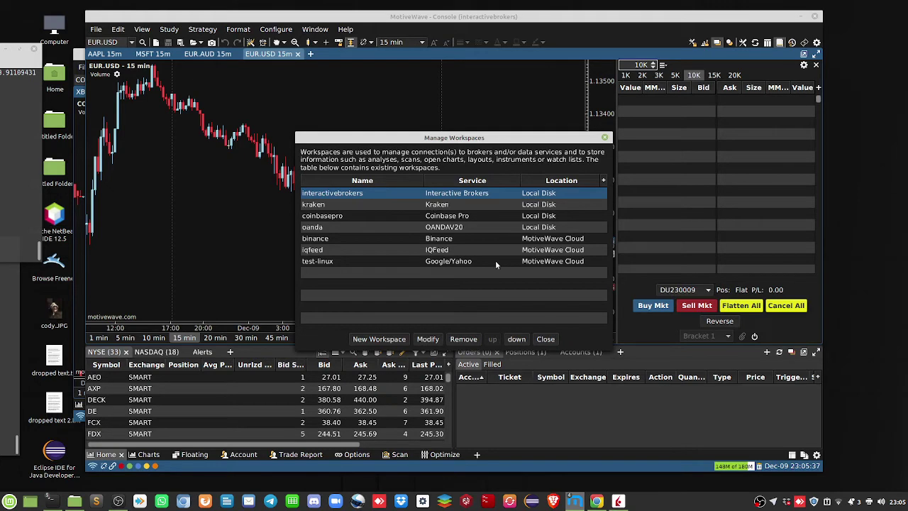
pyautogui.click(427, 339)
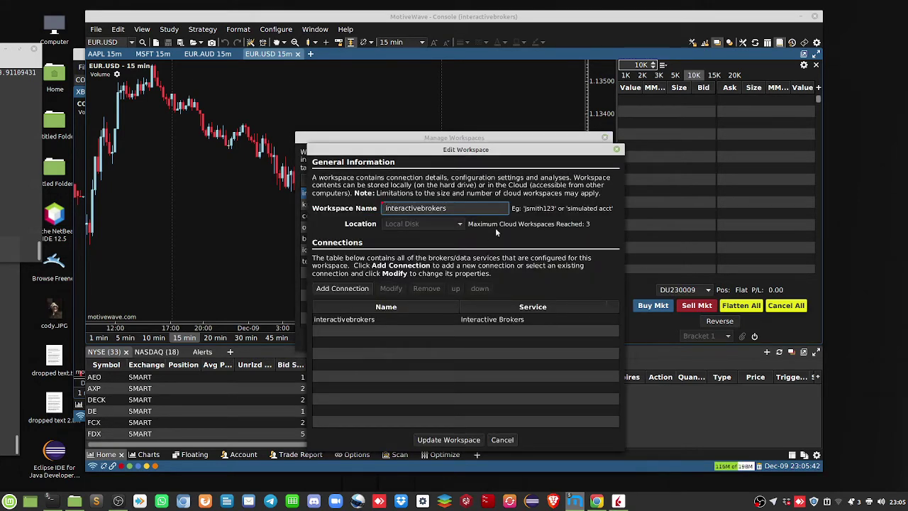
pyautogui.click(339, 321)
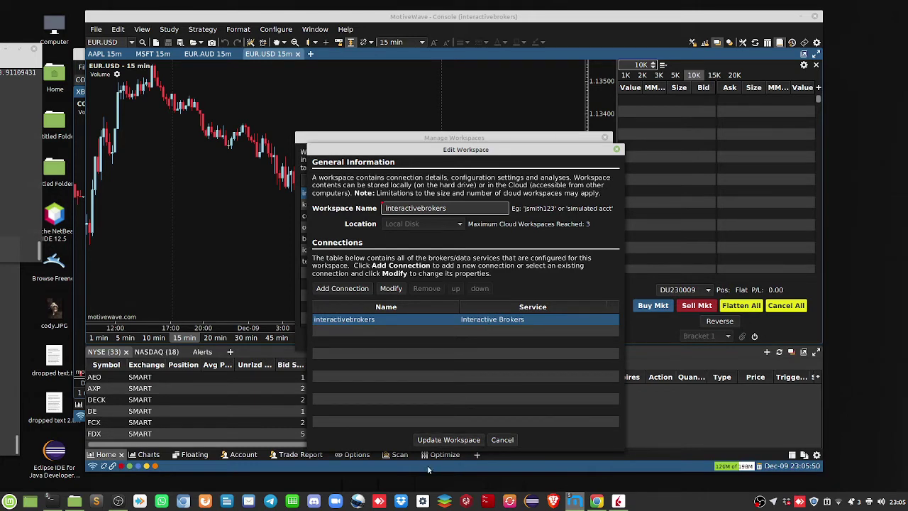
pyautogui.click(434, 441)
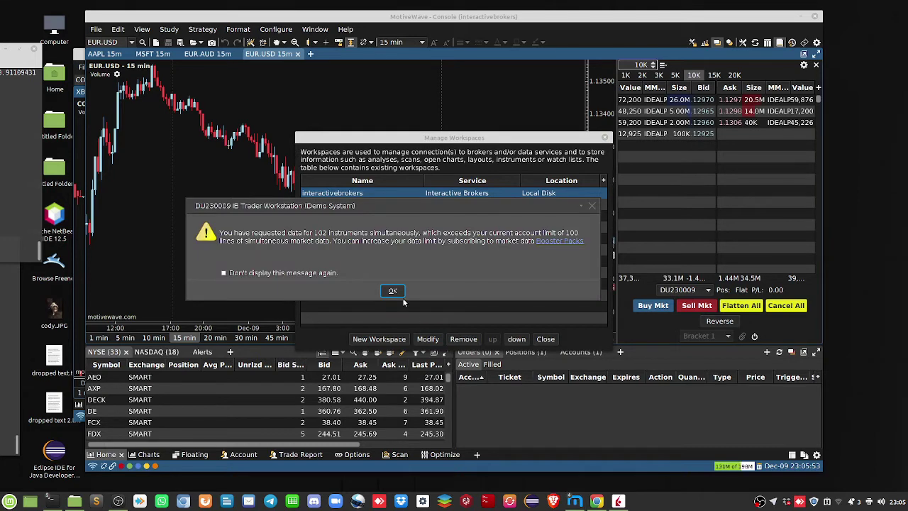
pyautogui.click(393, 291)
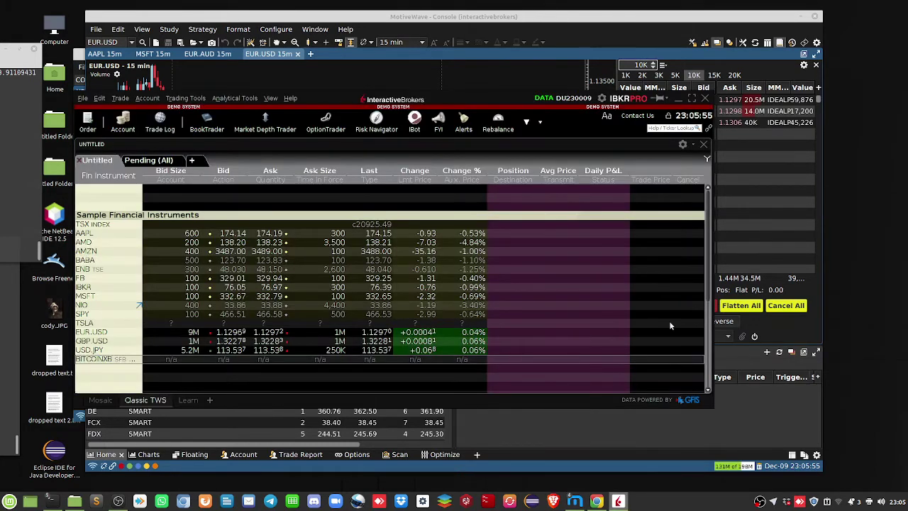
# Step: Back in MotiveWave, cancel the Remove prompt and open the interactivebrokers connection's Edit Connection settings
pyautogui.click(478, 76)
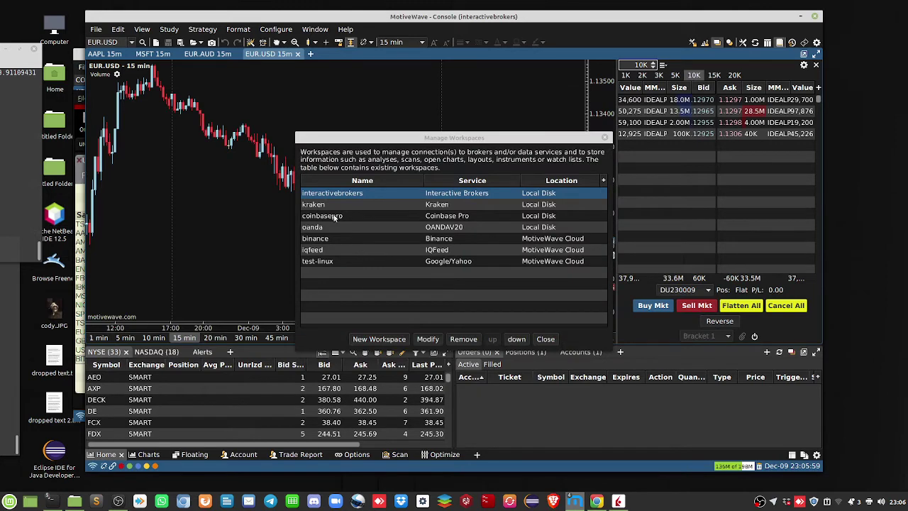
pyautogui.click(471, 340)
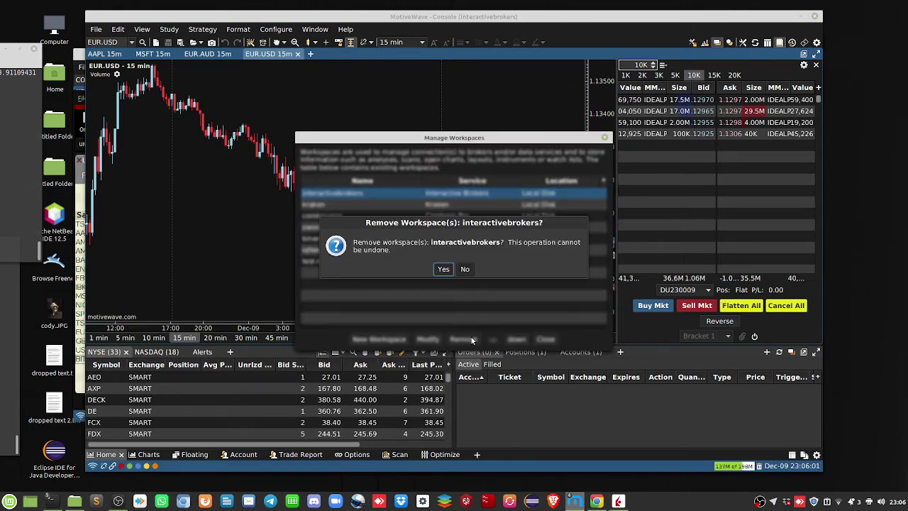
pyautogui.click(443, 269)
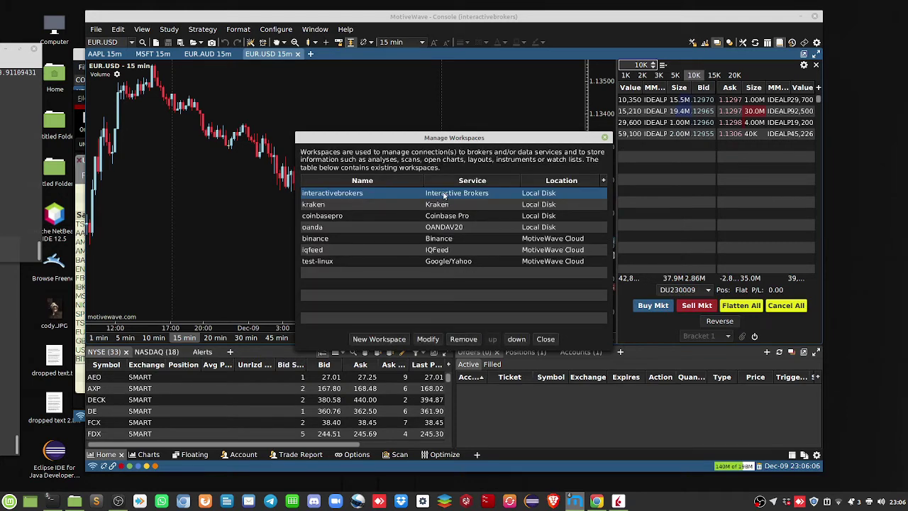
pyautogui.click(428, 339)
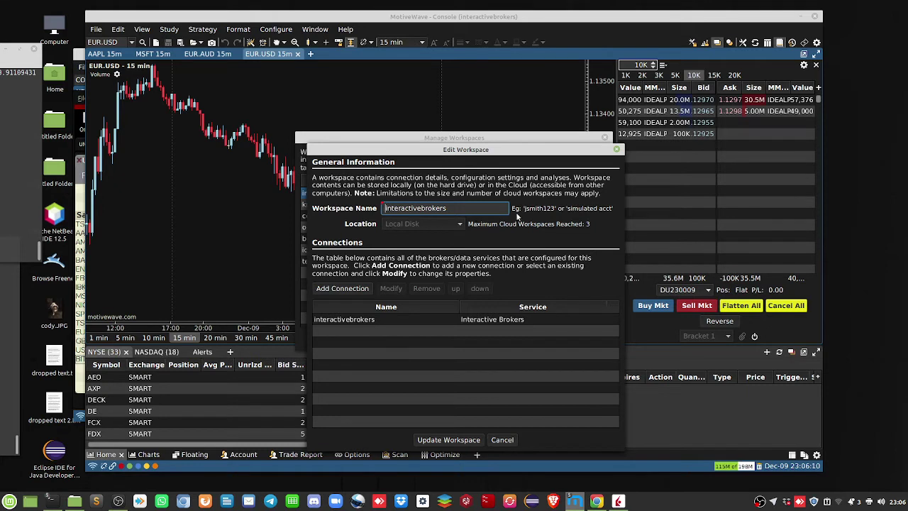
pyautogui.click(372, 319)
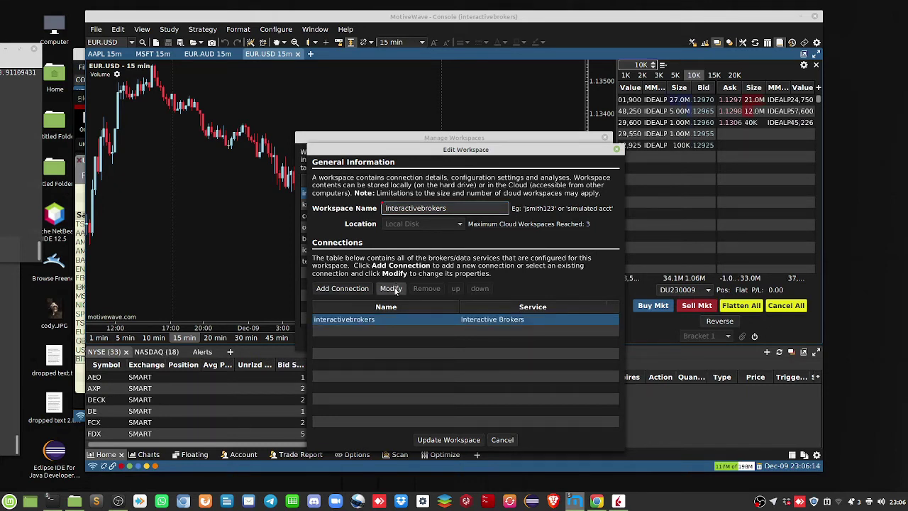
pyautogui.click(392, 290)
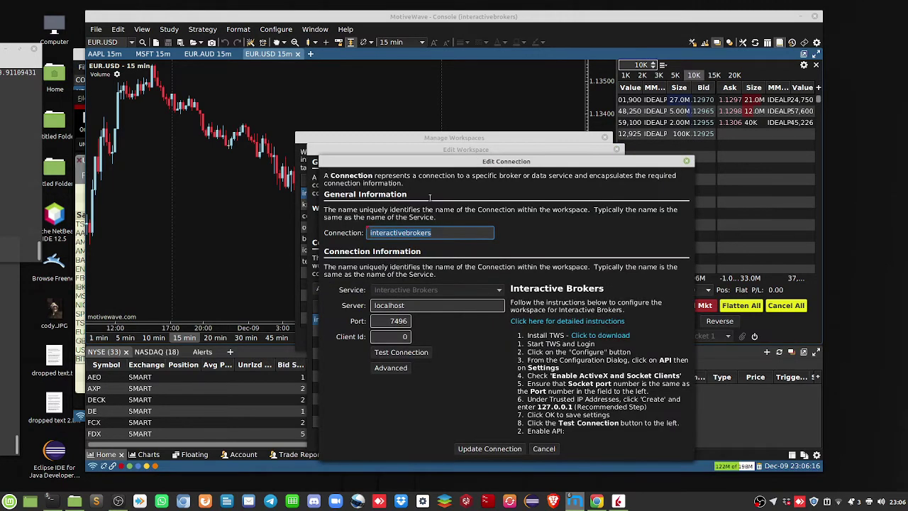
# Step: Test the localhost port 7496 connection, acknowledge the success message, and bring TWS forward
pyautogui.moveTo(419, 166); pyautogui.dragTo(413, 136)
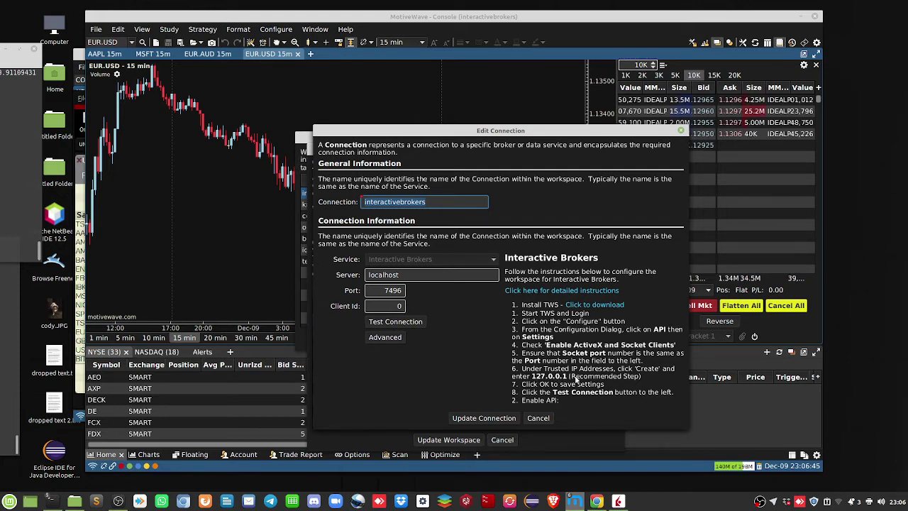
pyautogui.click(414, 325)
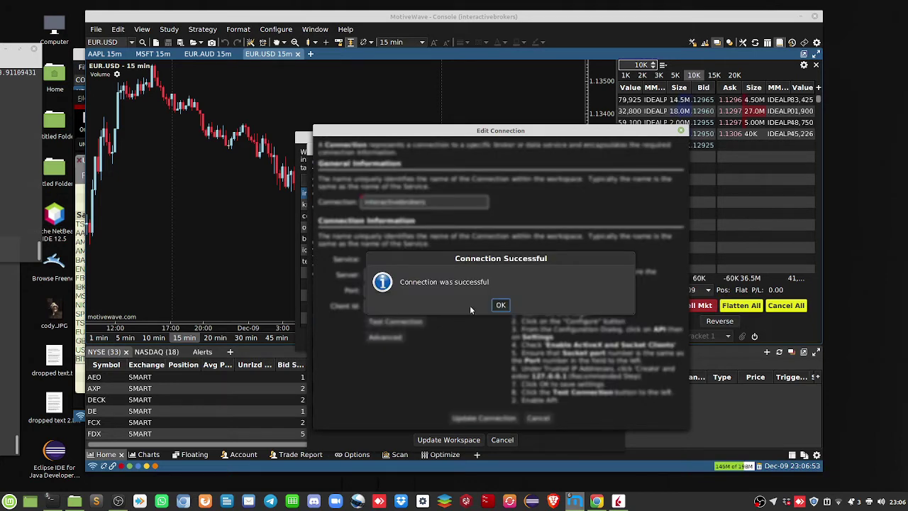
pyautogui.click(499, 304)
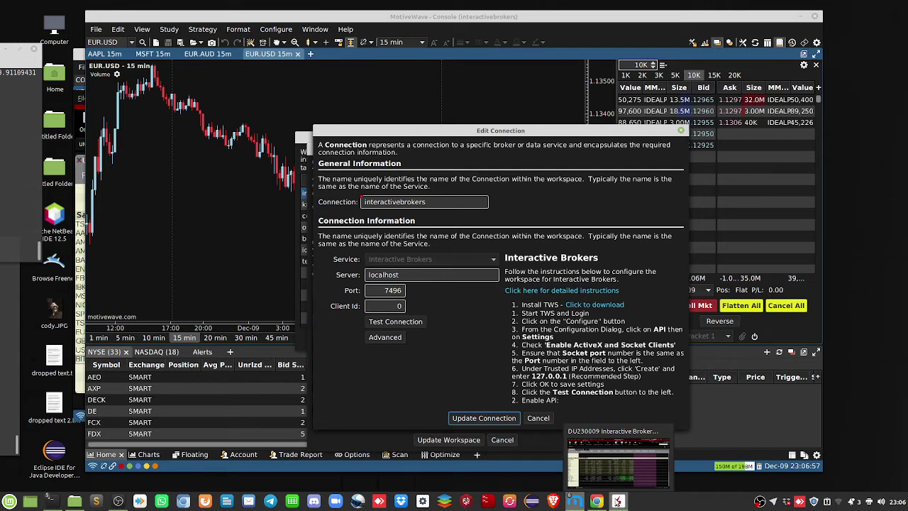
pyautogui.click(618, 501)
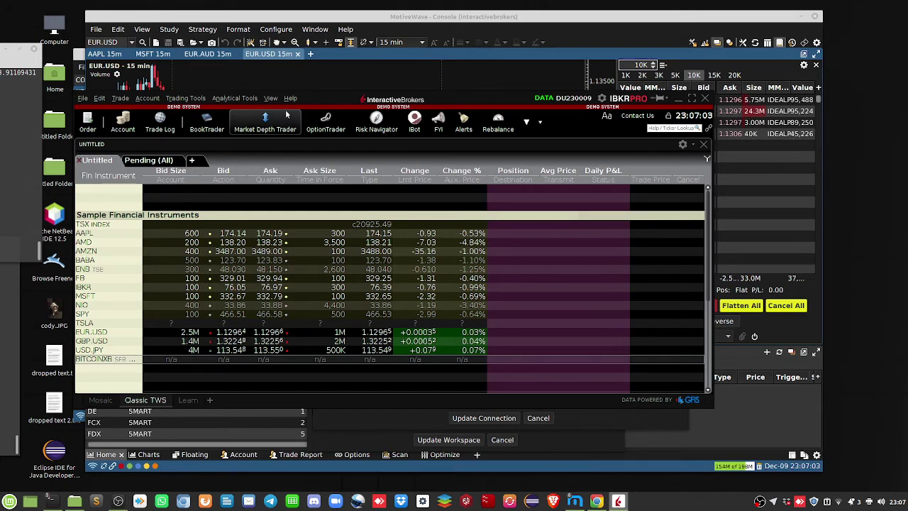
# Step: Nudge the TWS window, select the FB row in the watchlist, and switch back to MotiveWave
pyautogui.moveTo(398, 84); pyautogui.dragTo(448, 78)
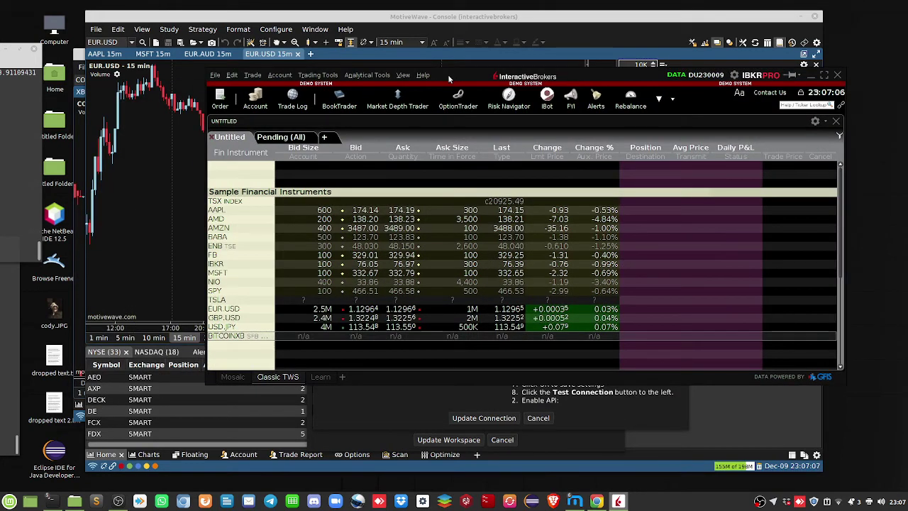
pyautogui.click(216, 255)
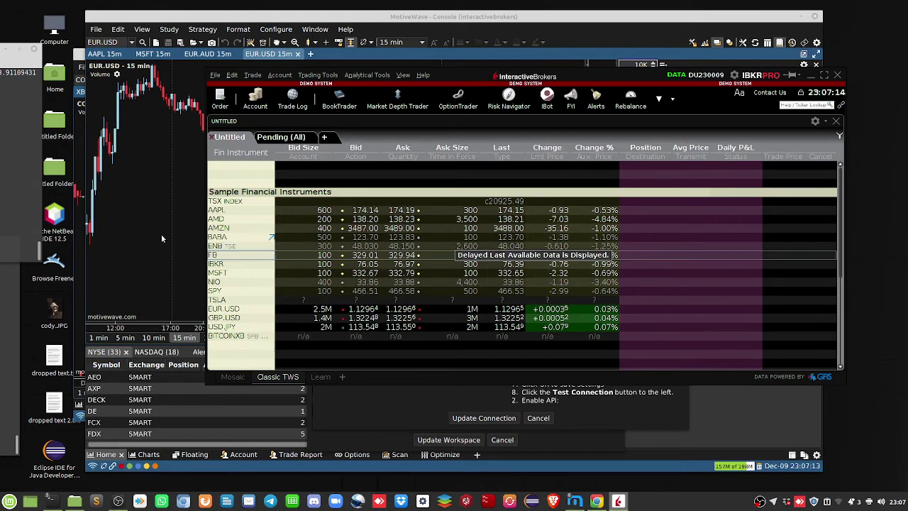
pyautogui.click(380, 53)
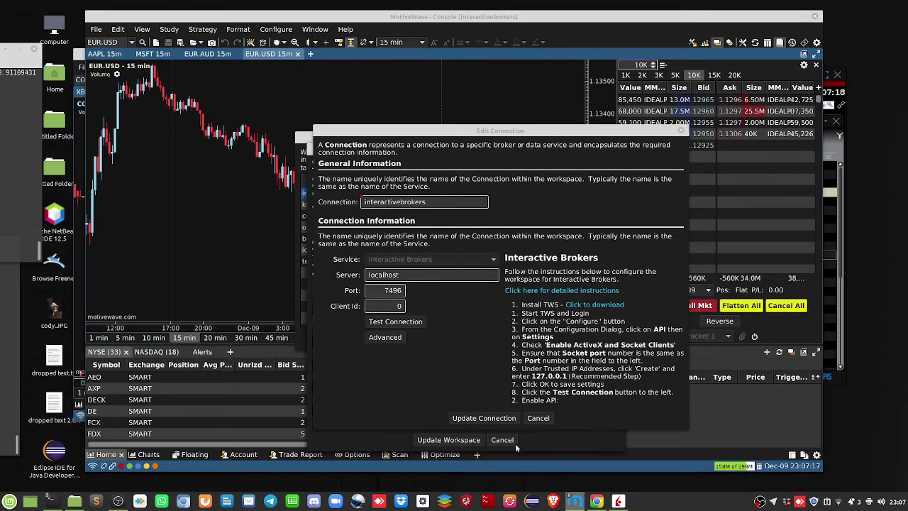
# Step: Close the connection, workspace and workspace manager dialogs unchanged, and start a new chart tab
pyautogui.click(539, 419)
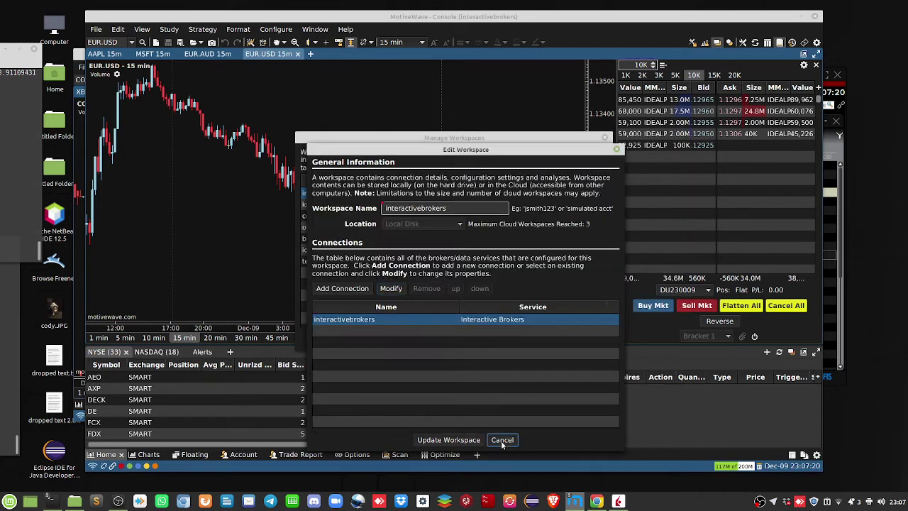
pyautogui.click(503, 441)
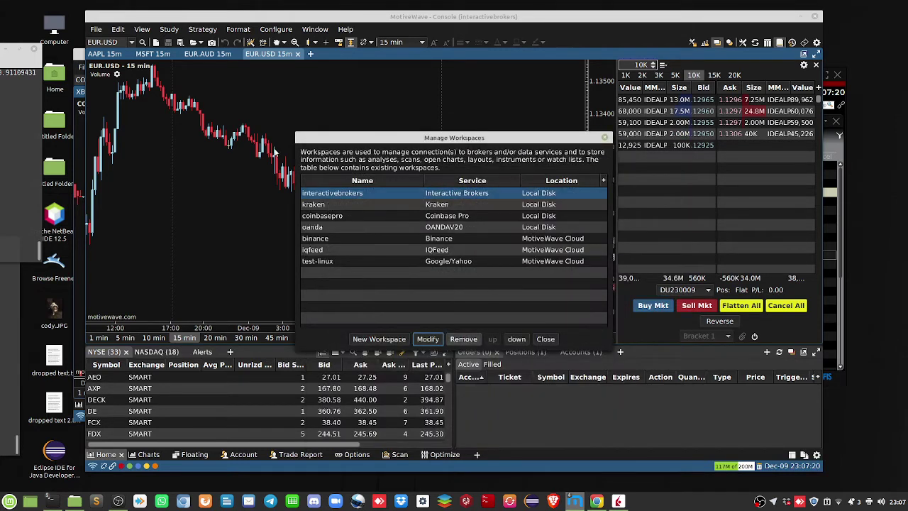
pyautogui.click(551, 341)
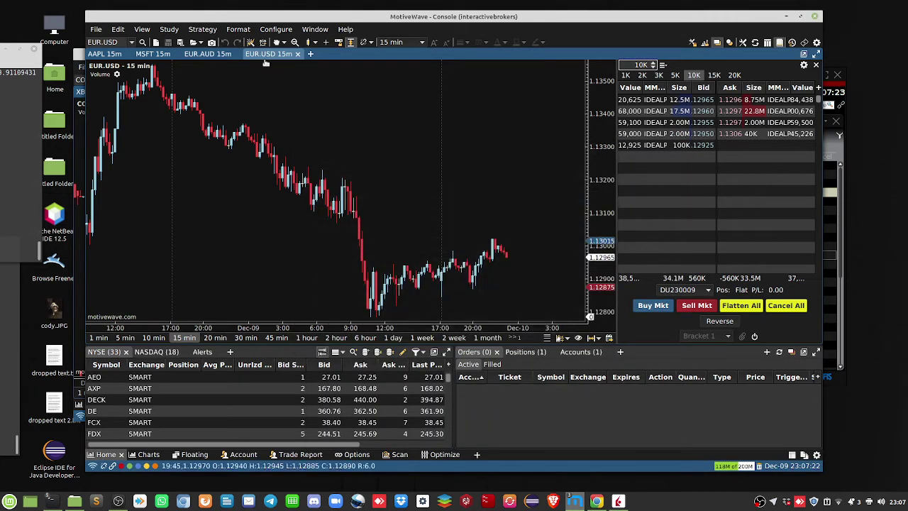
pyautogui.click(312, 54)
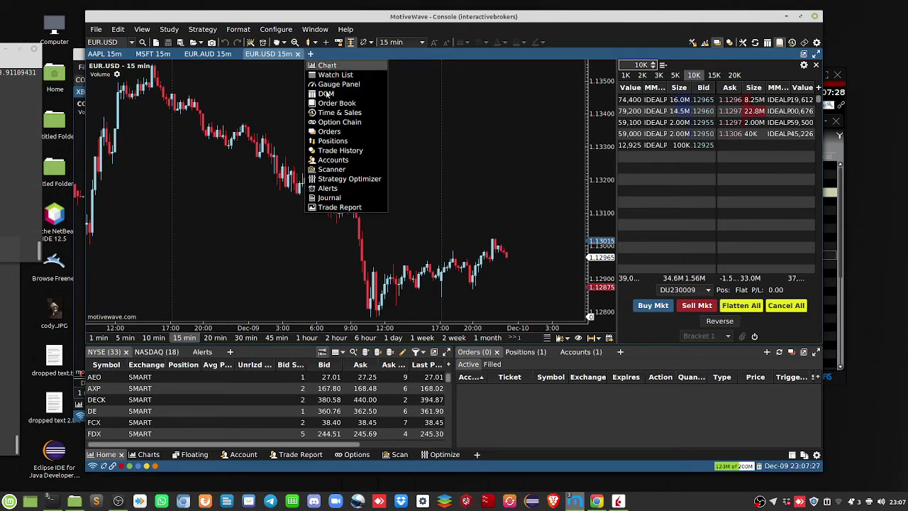
pyautogui.click(327, 66)
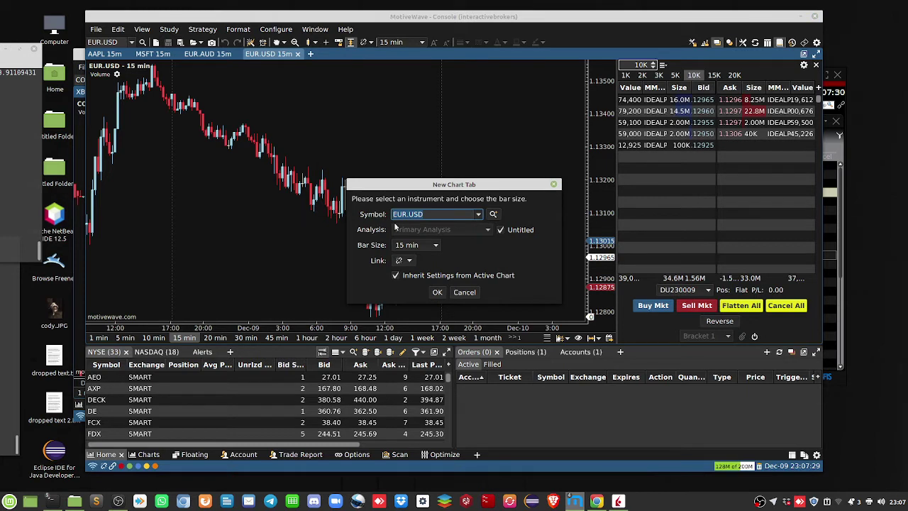
# Step: Search for the FB stock and set it as the new chart tab's symbol
pyautogui.write('FB')
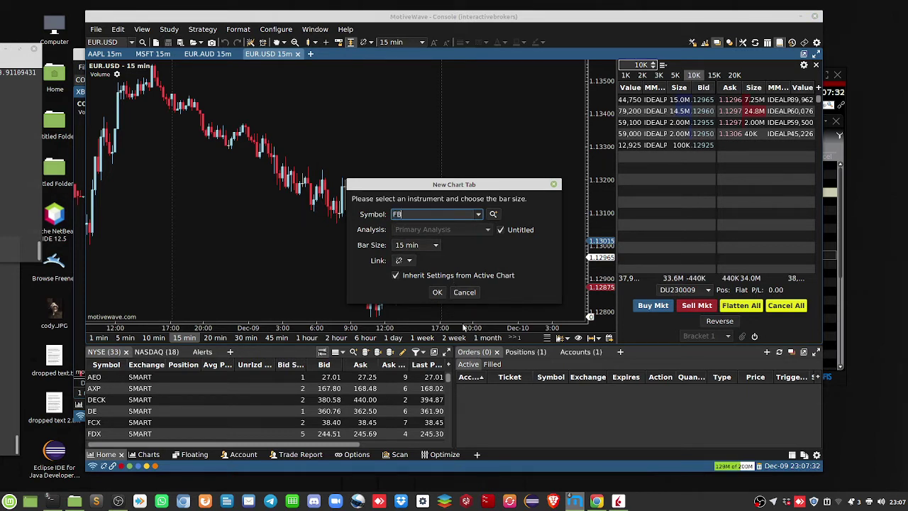
pyautogui.click(494, 214)
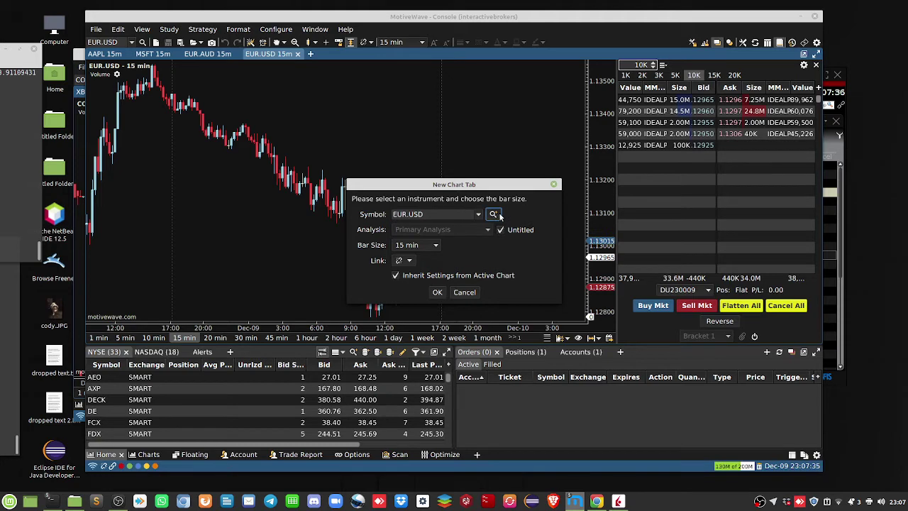
pyautogui.write('FB')
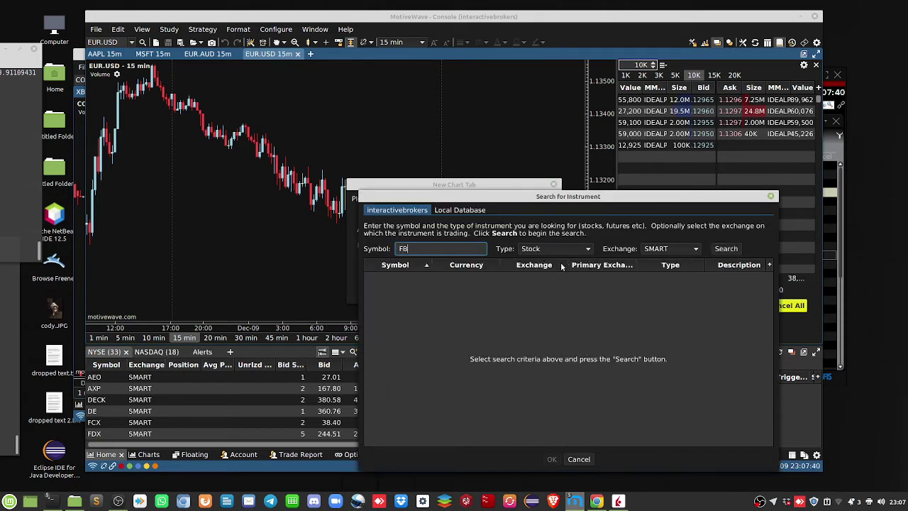
pyautogui.click(552, 250)
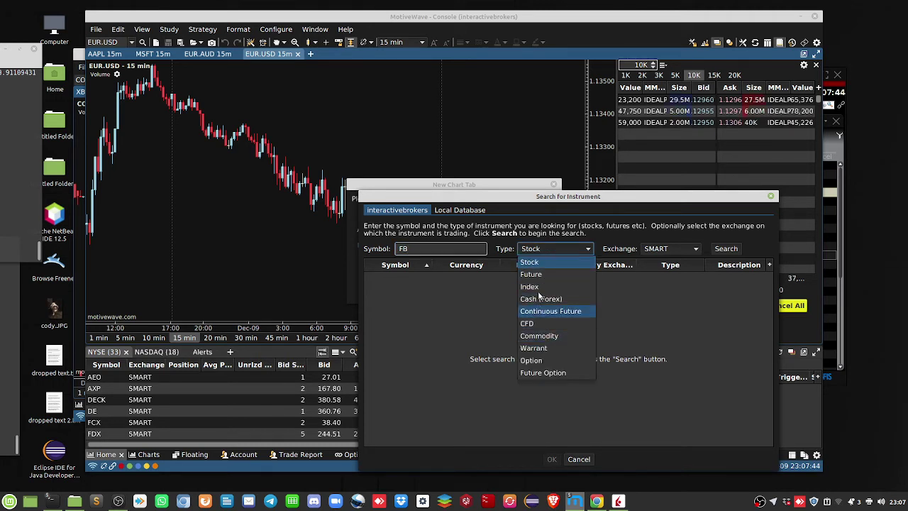
pyautogui.click(538, 262)
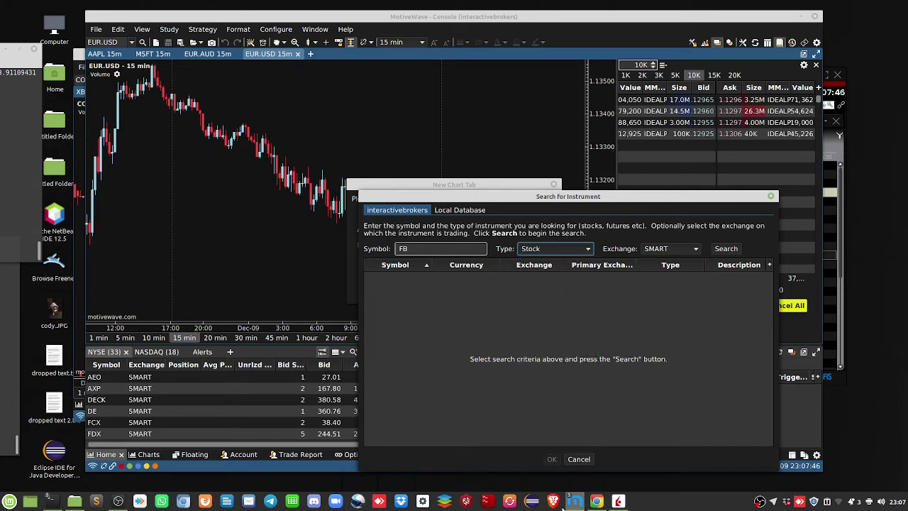
pyautogui.click(471, 246)
pyautogui.press('Return')
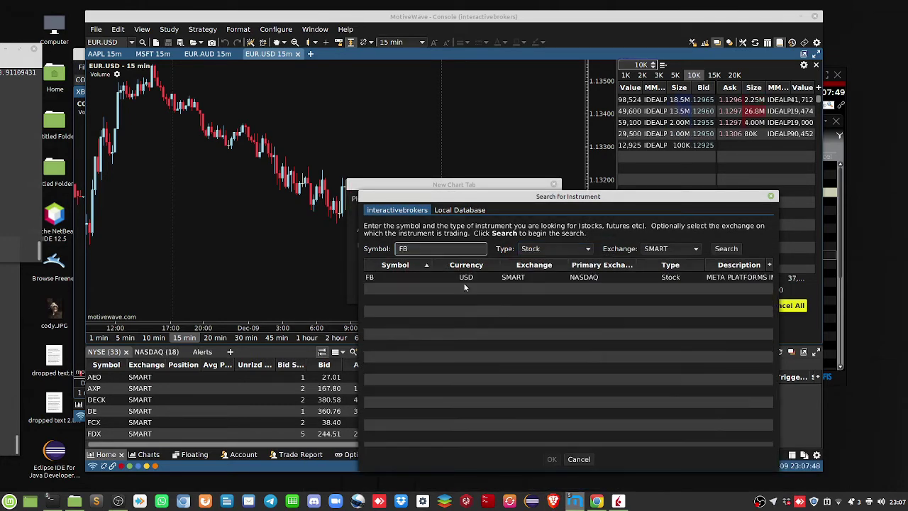
pyautogui.click(395, 278)
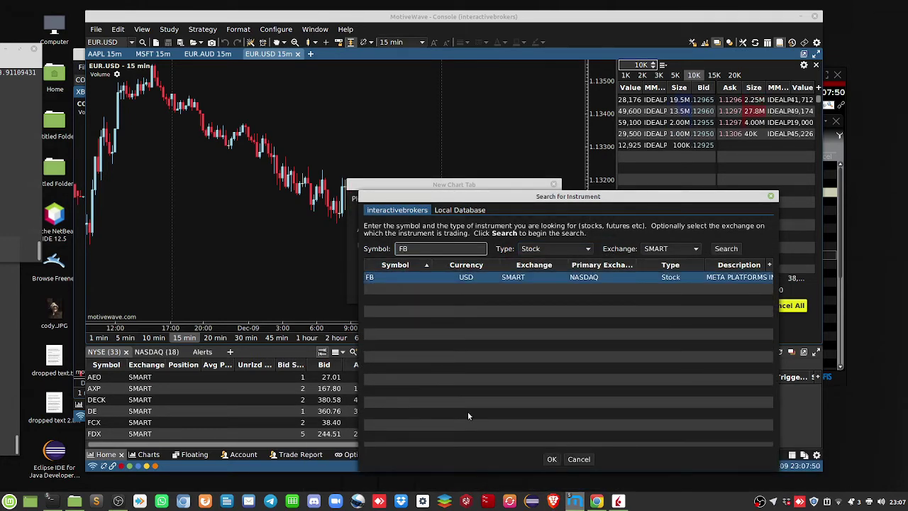
pyautogui.click(552, 462)
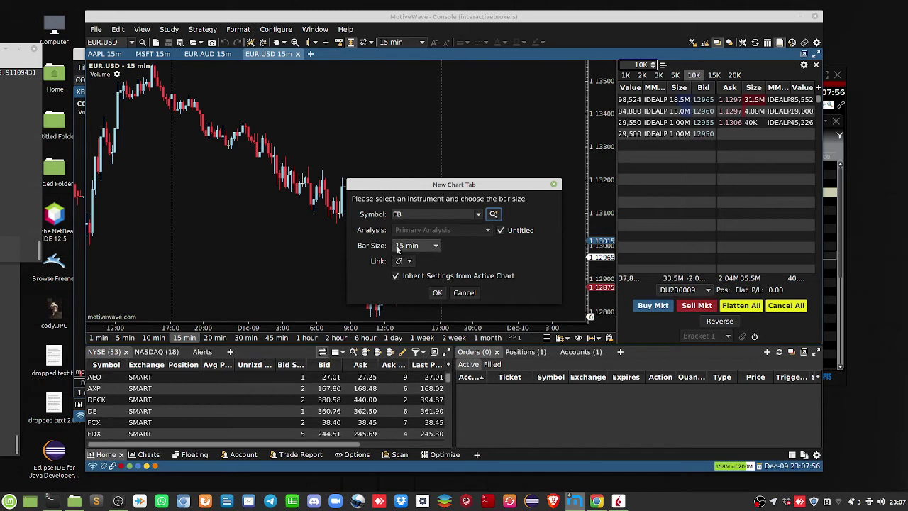
# Step: Open the FB 15 min chart tab, dismiss the data limit warning, and bring the chart forward
pyautogui.click(437, 292)
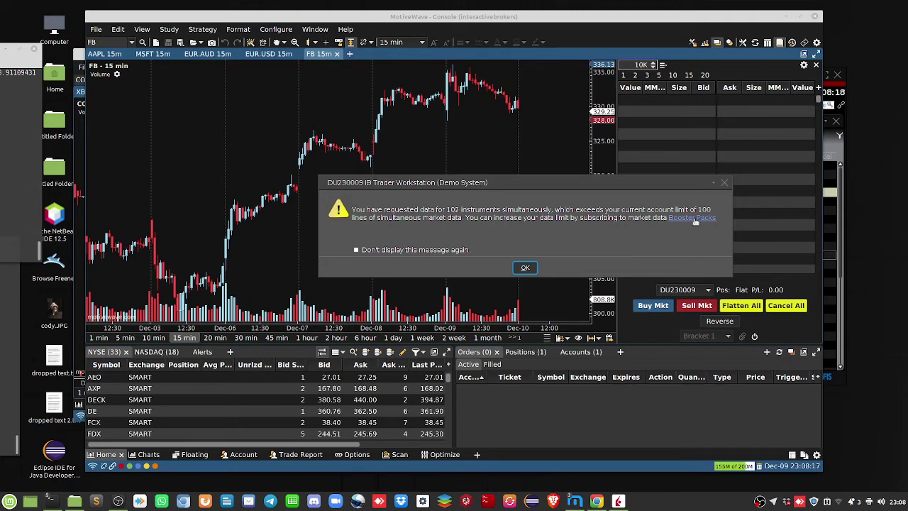
pyautogui.click(526, 268)
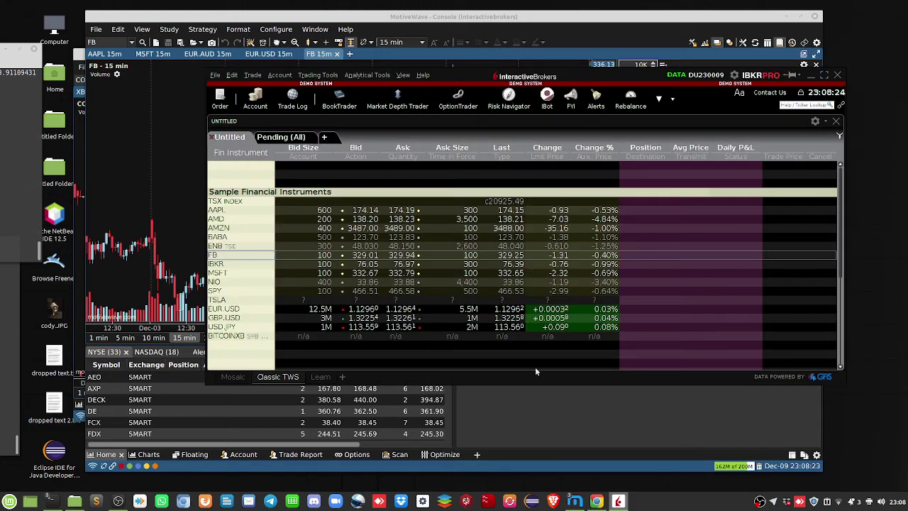
pyautogui.click(174, 163)
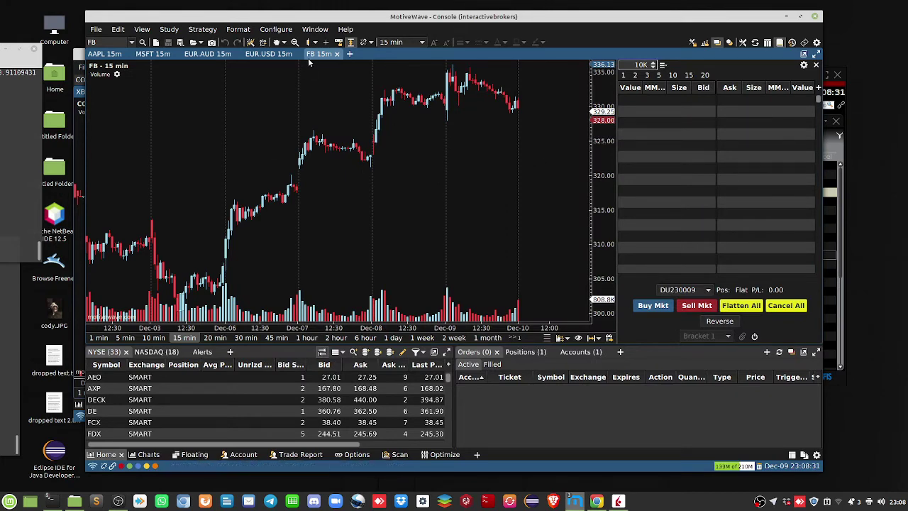
pyautogui.click(266, 55)
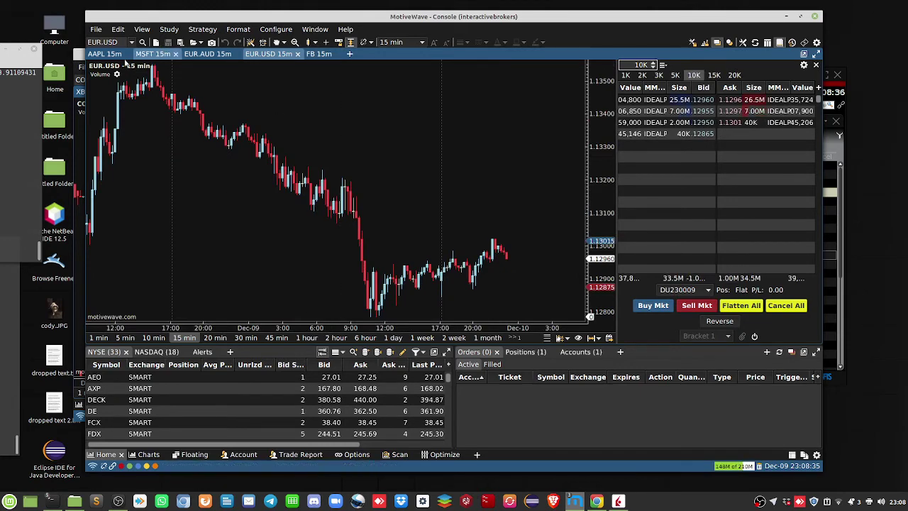
pyautogui.click(110, 55)
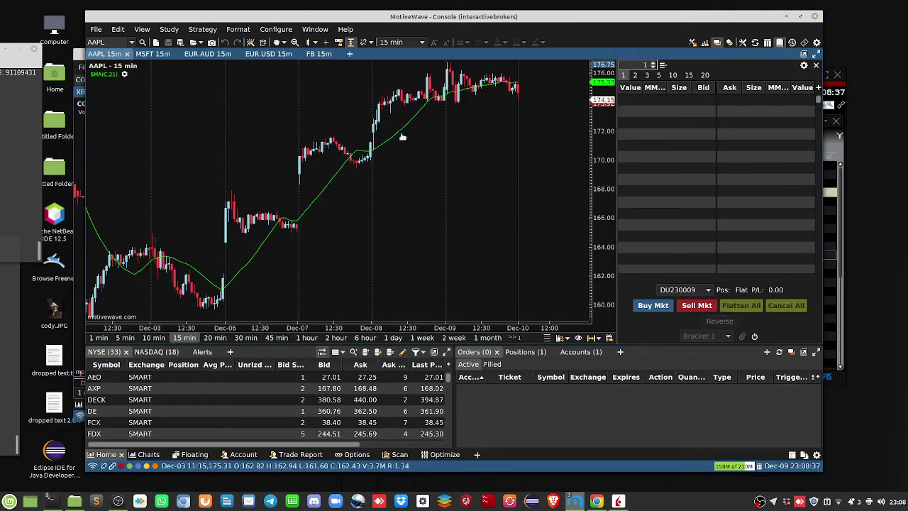
pyautogui.click(154, 55)
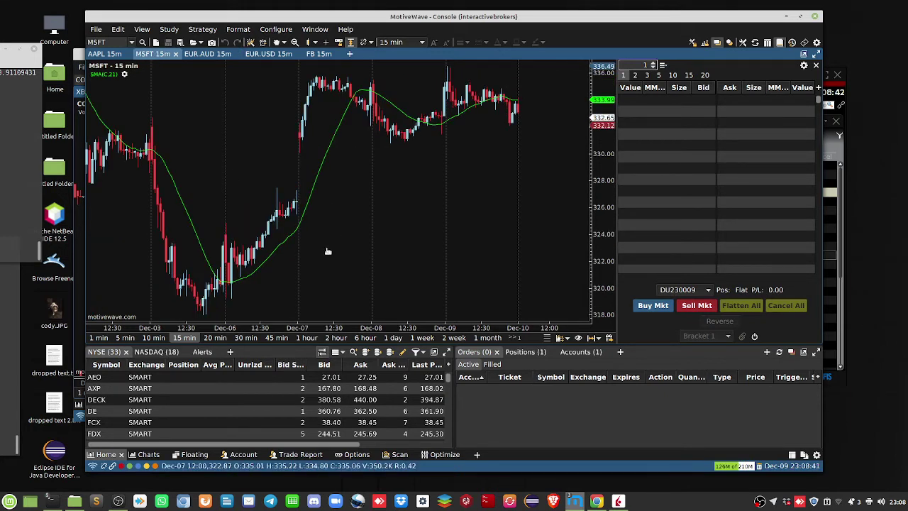
pyautogui.click(170, 30)
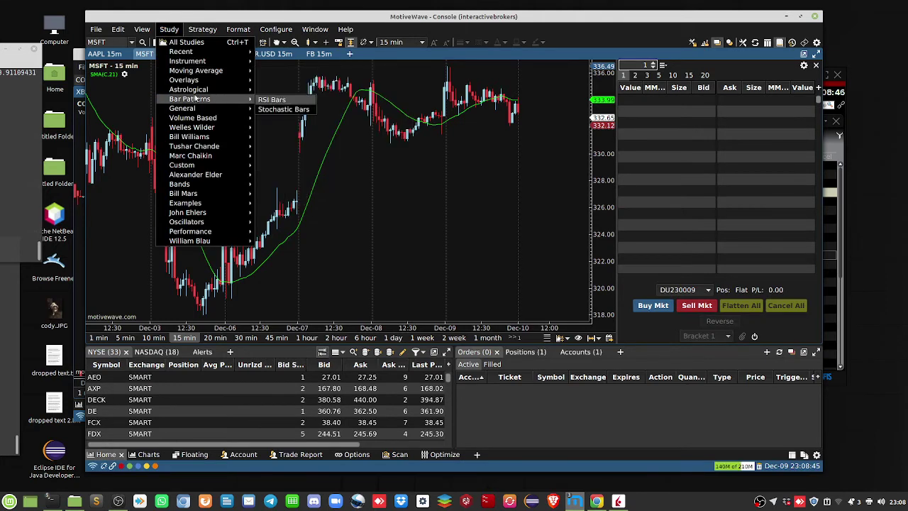
pyautogui.moveTo(198, 110)
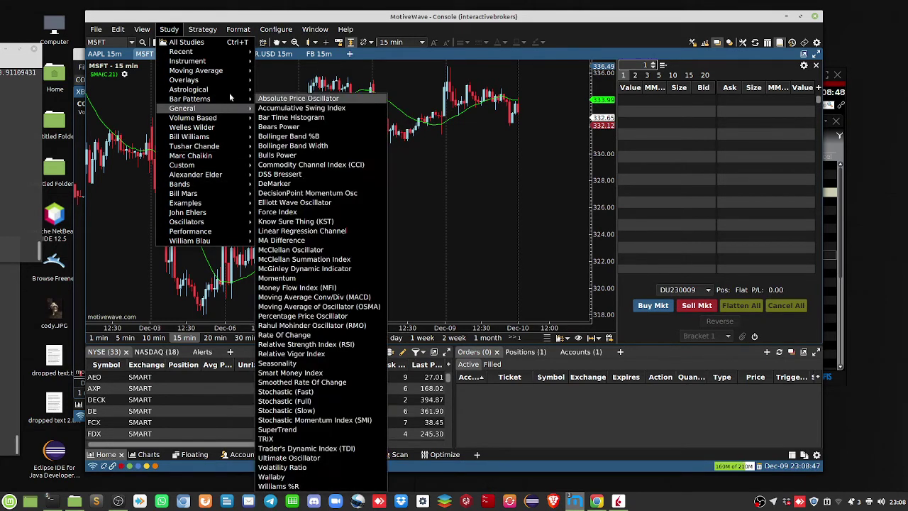
pyautogui.click(210, 32)
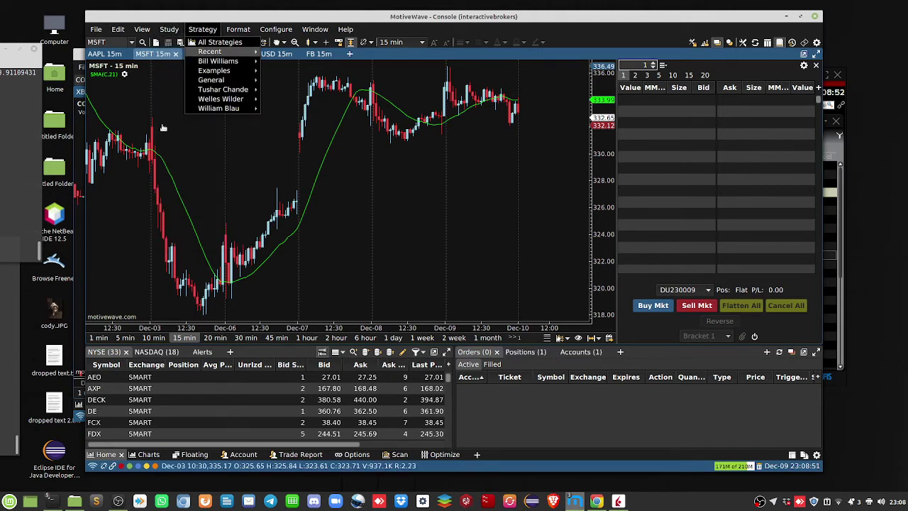
pyautogui.click(208, 182)
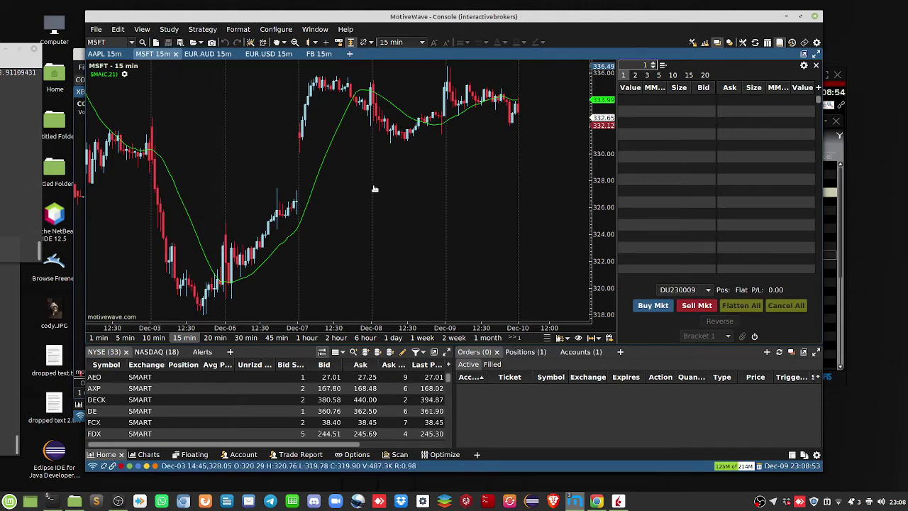
pyautogui.click(321, 55)
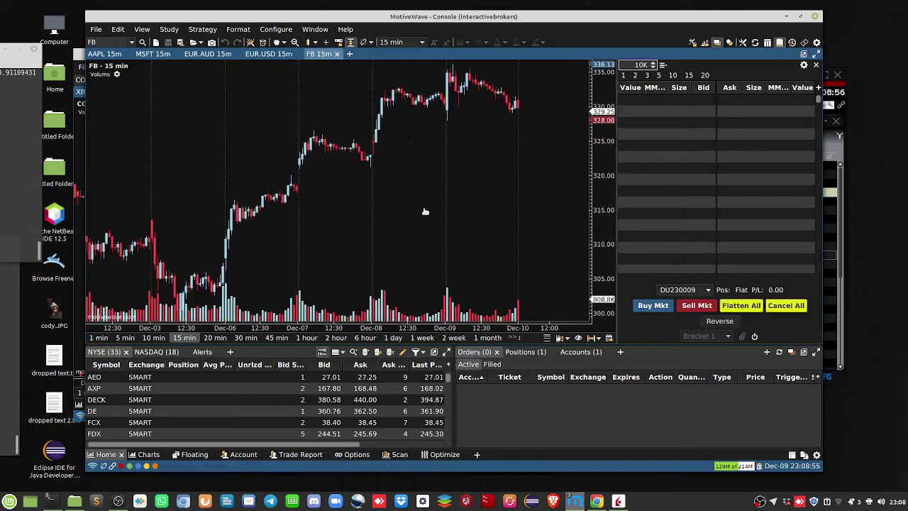
# Step: Clear the IB market data warning and show the AAPL 15-minute chart with its SMA(C,21) line
pyautogui.rightClick(424, 185)
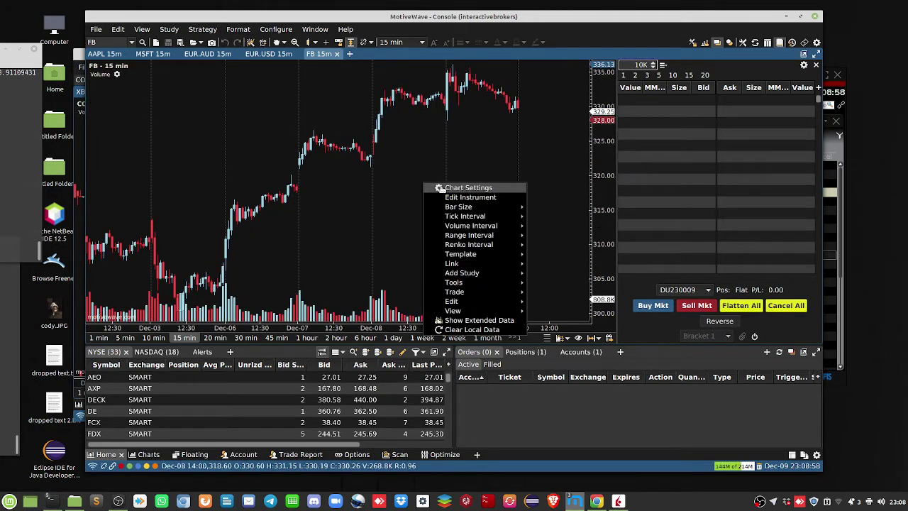
pyautogui.click(621, 502)
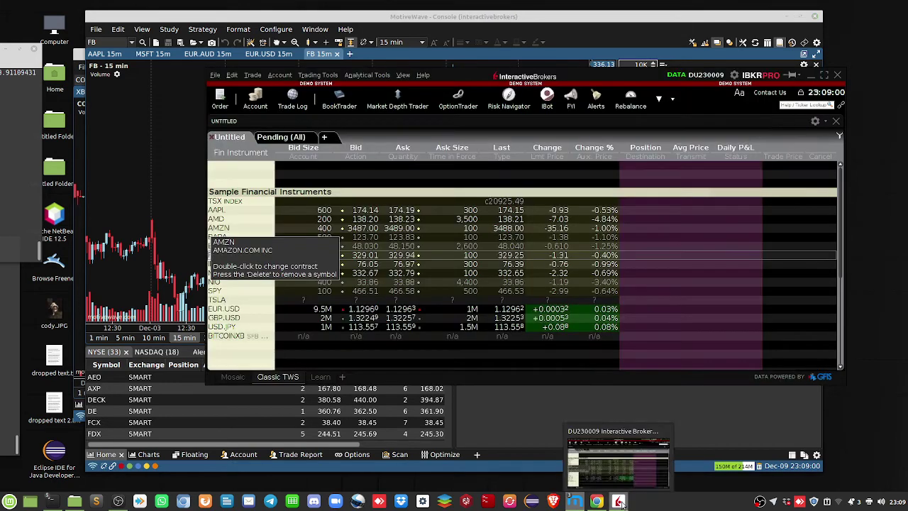
pyautogui.click(423, 353)
pyautogui.moveTo(573, 502)
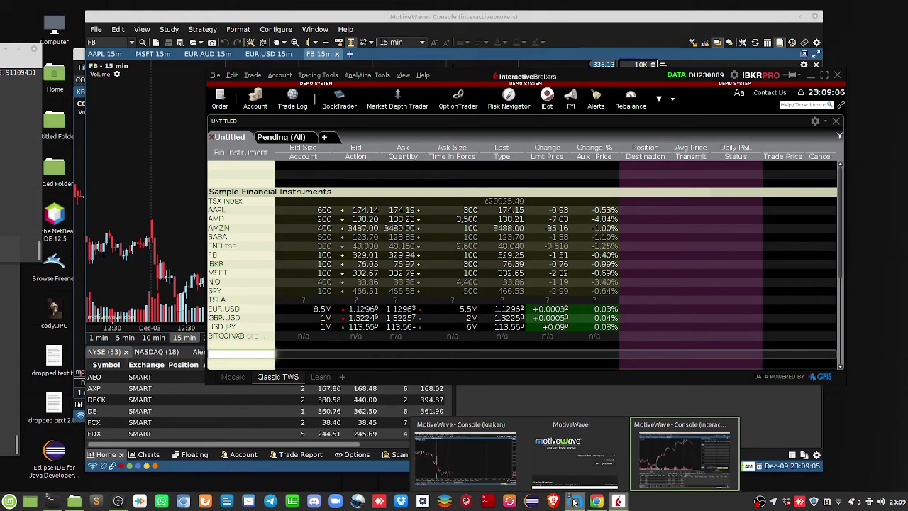
pyautogui.click(625, 476)
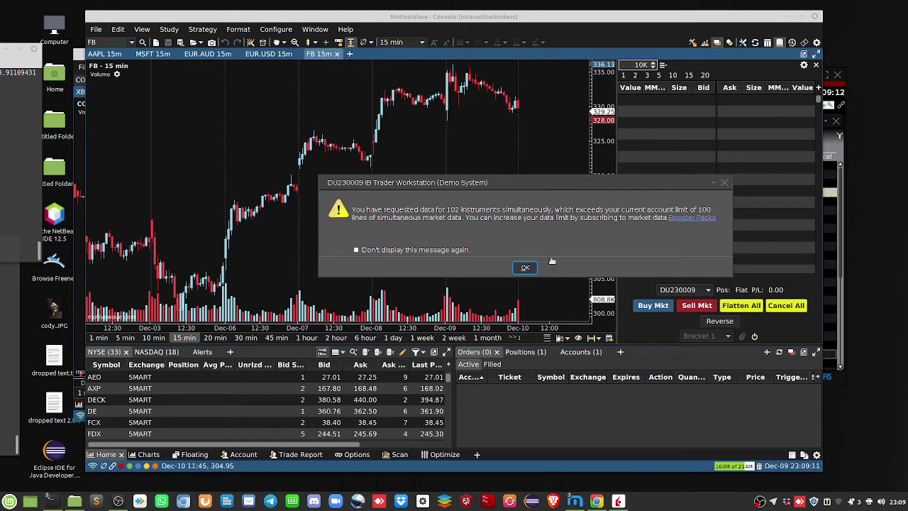
pyautogui.click(524, 268)
pyautogui.click(157, 161)
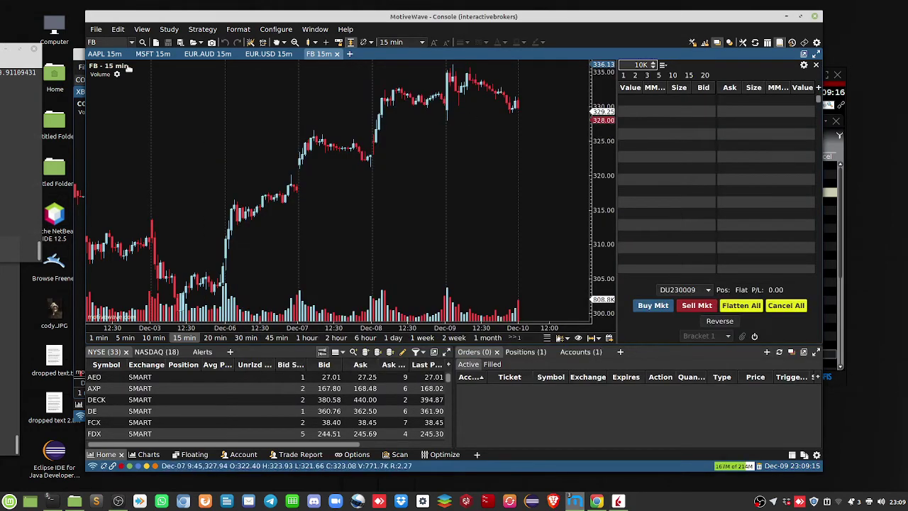
pyautogui.click(104, 54)
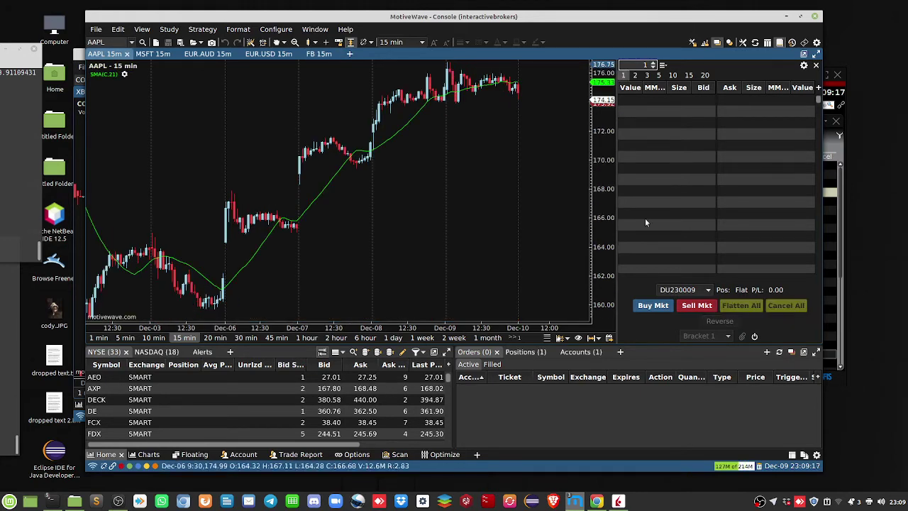
# Step: From the chart's Trade menu, submit a GTC buy limit for 10 AAPL at 174.04
pyautogui.rightClick(402, 144)
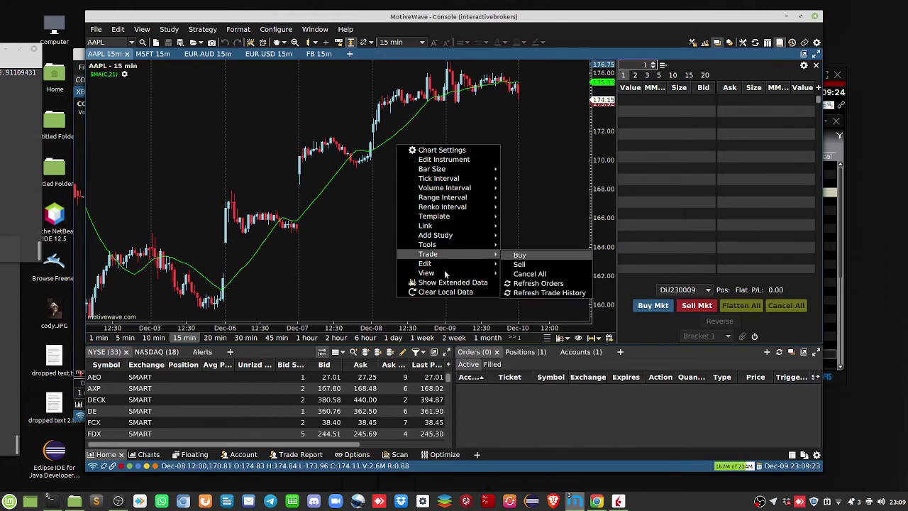
pyautogui.moveTo(446, 274)
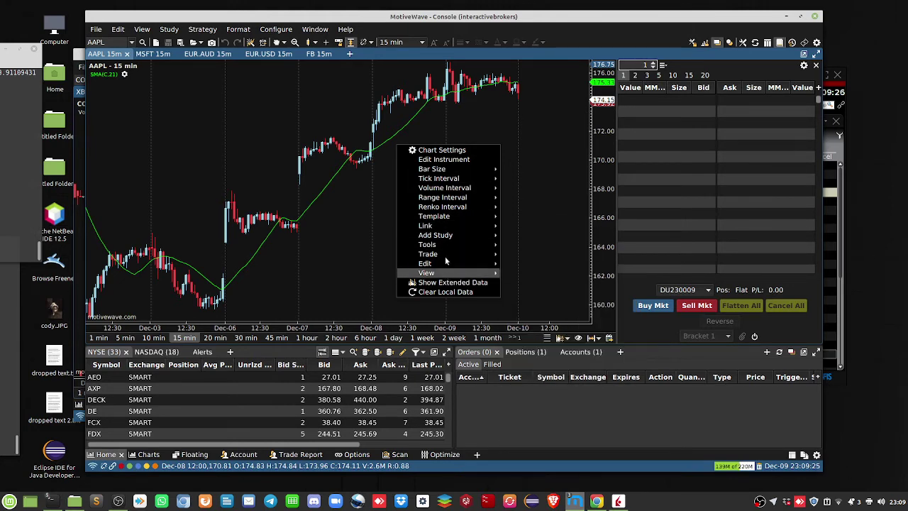
pyautogui.moveTo(445, 256)
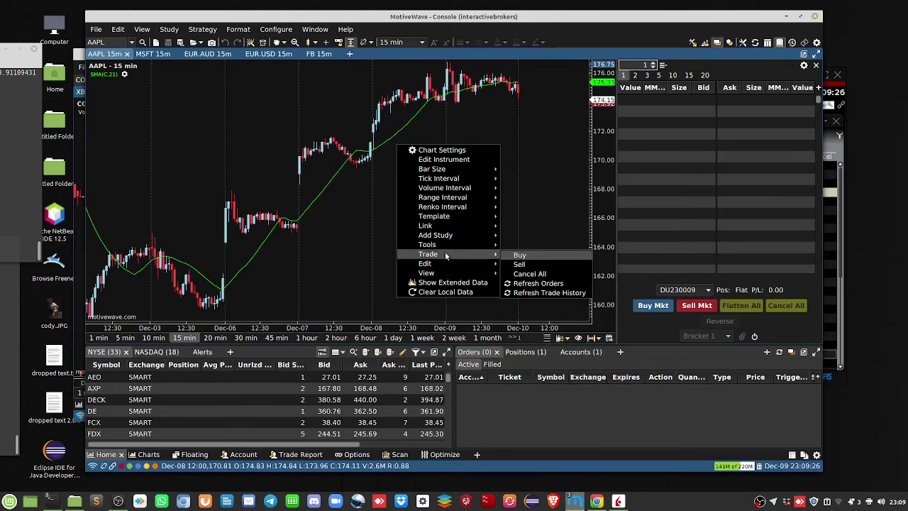
pyautogui.click(543, 255)
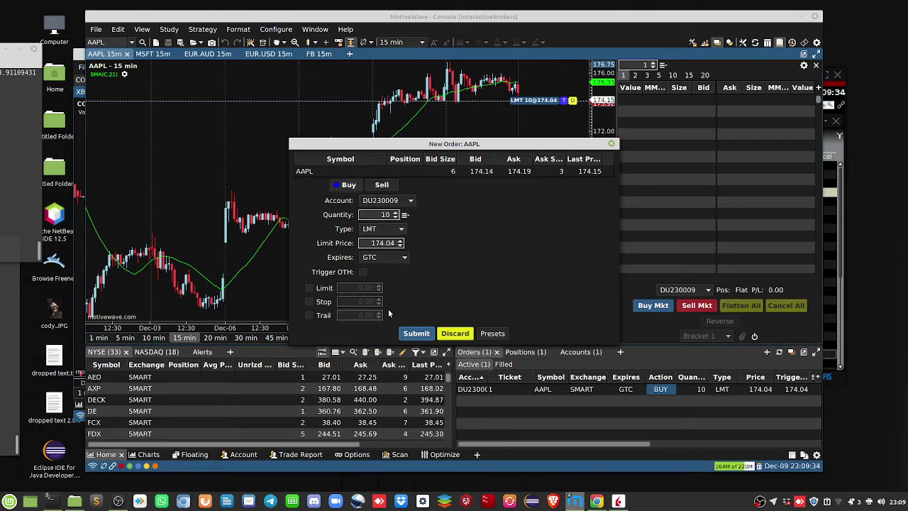
pyautogui.click(415, 333)
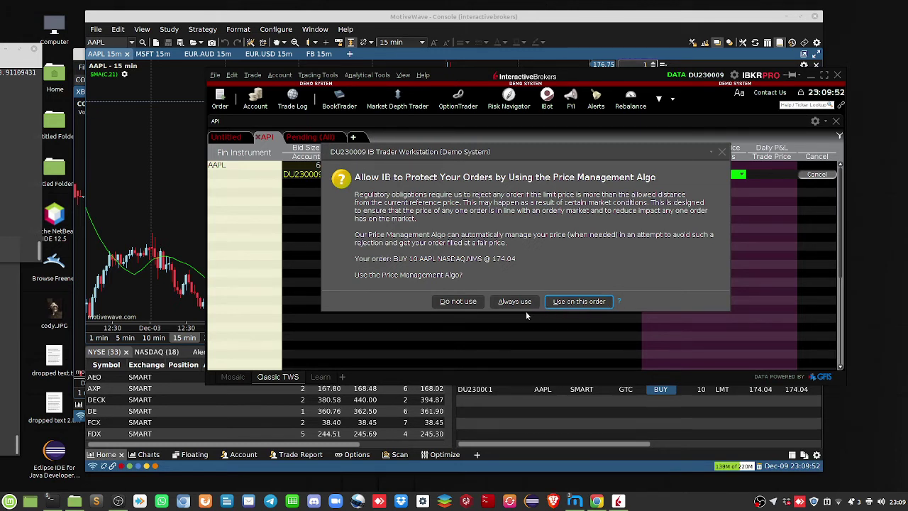
# Step: Accept price management for the 174.04 buy, dismiss the trading-hours notice, and return to MotiveWave's AAPL chart
pyautogui.click(568, 303)
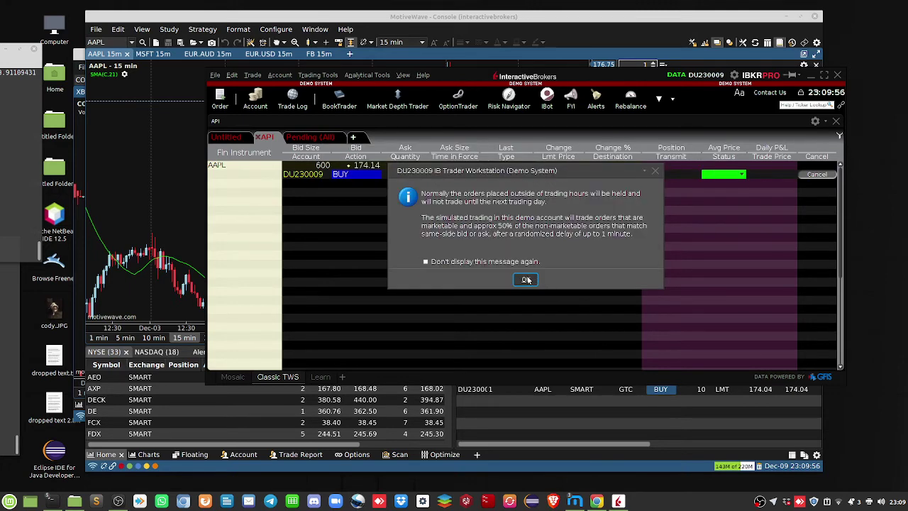
pyautogui.click(527, 279)
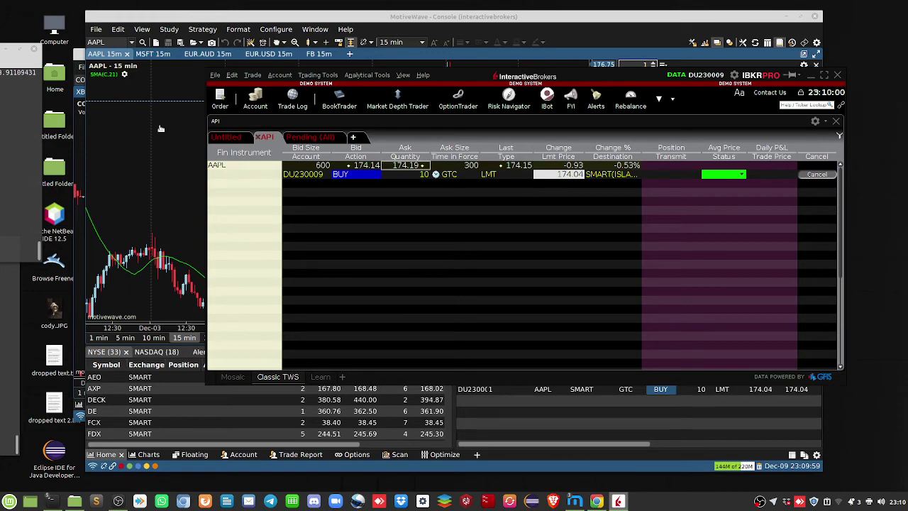
pyautogui.hotkey('alt', 'Tab')
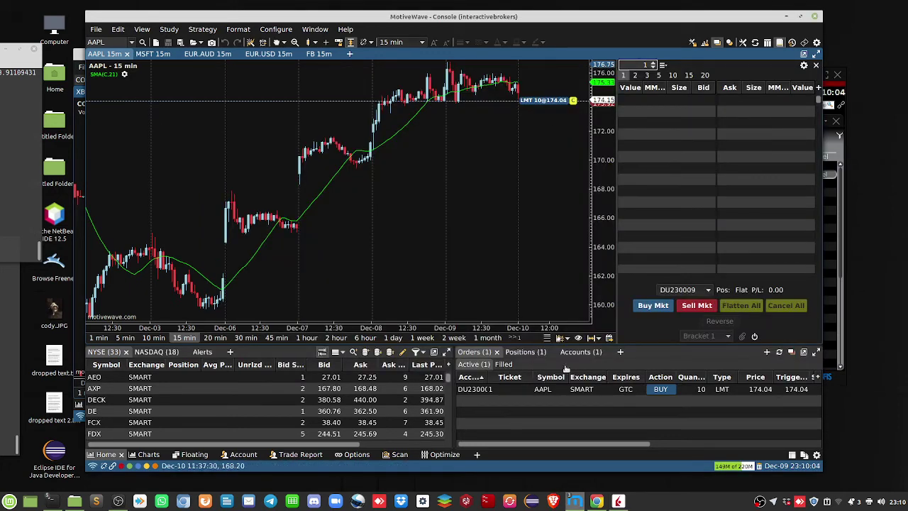
pyautogui.click(620, 502)
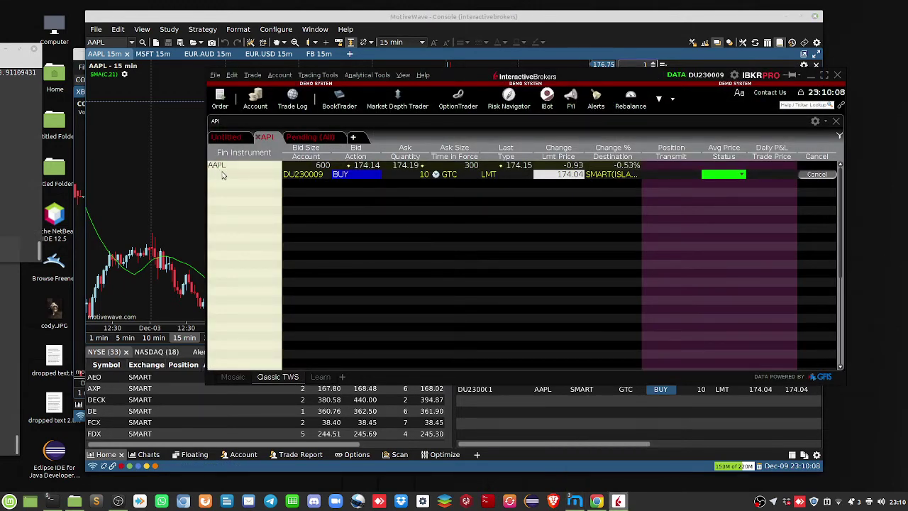
pyautogui.click(158, 180)
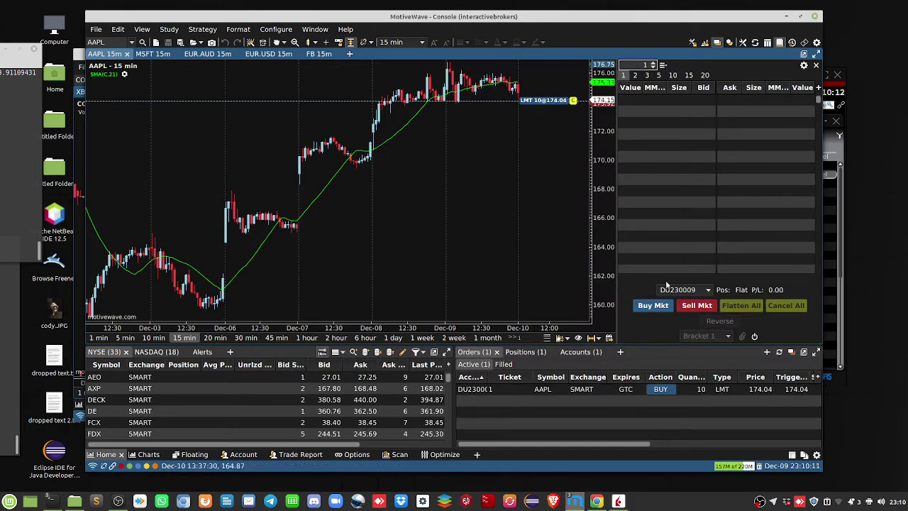
# Step: Submit a GTC sell limit for 10 AAPL at 174.29 and accept price management for it
pyautogui.rightClick(488, 126)
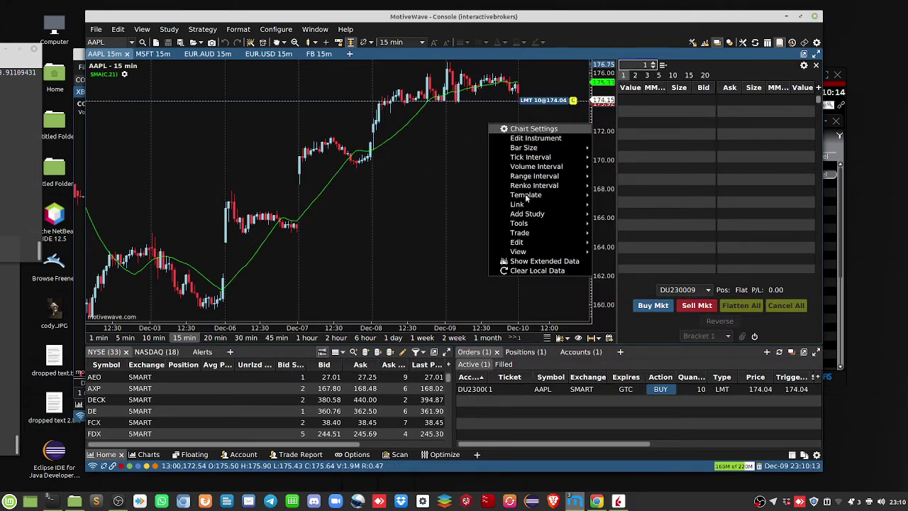
pyautogui.moveTo(561, 242)
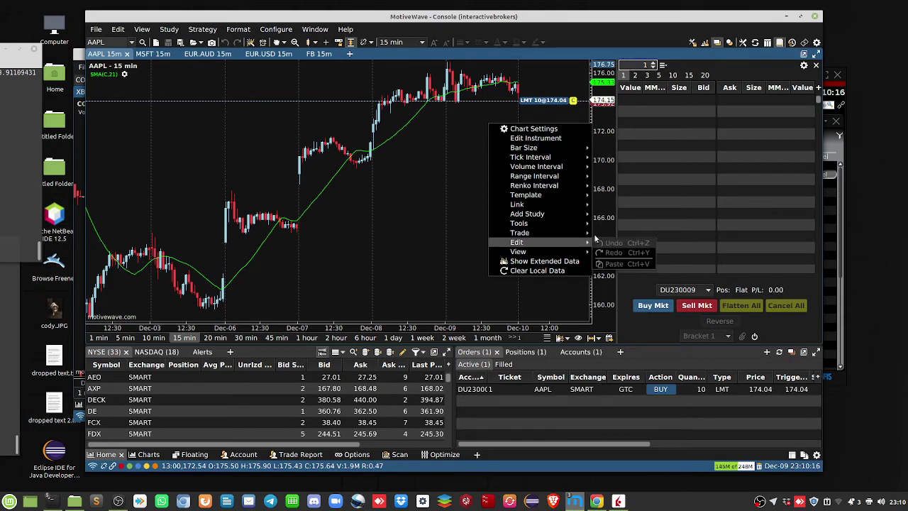
pyautogui.moveTo(592, 234)
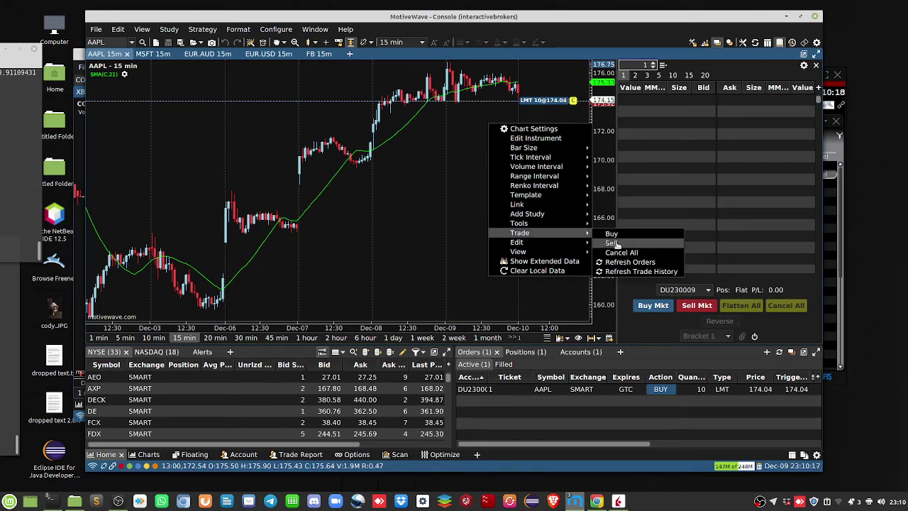
pyautogui.click(611, 242)
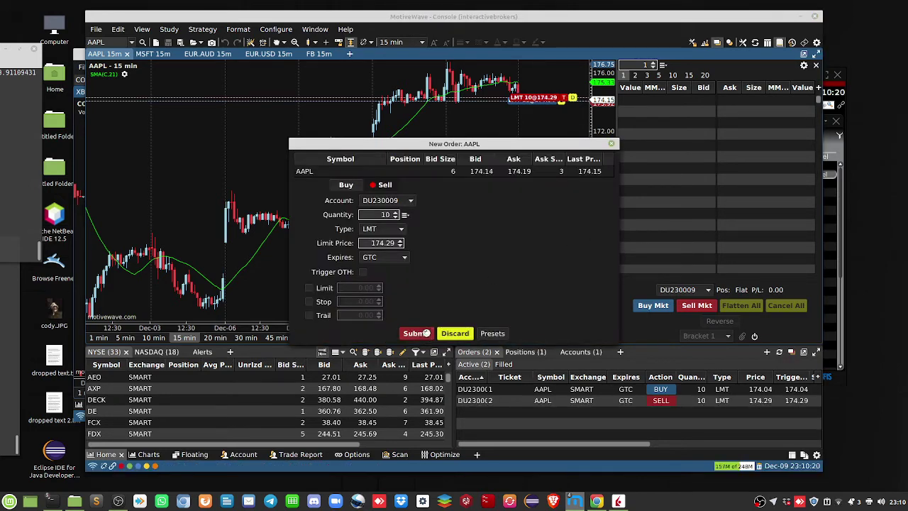
pyautogui.click(421, 333)
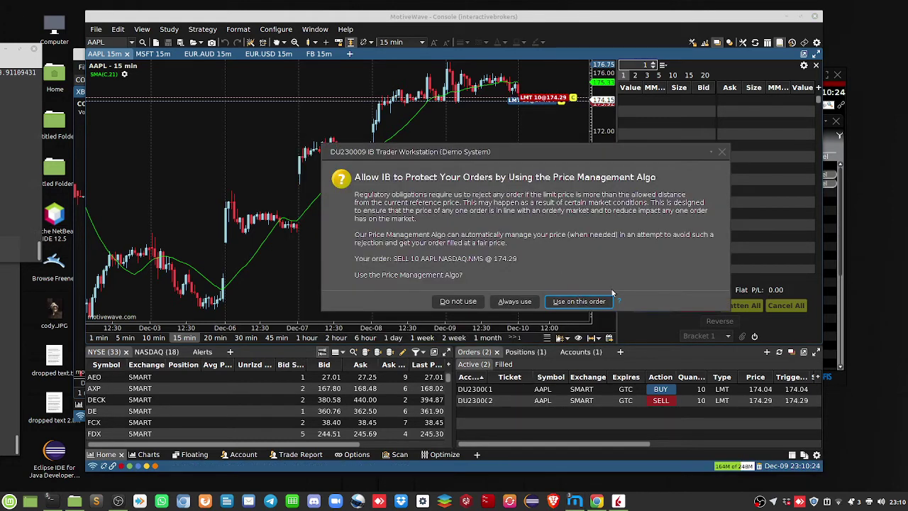
pyautogui.click(585, 304)
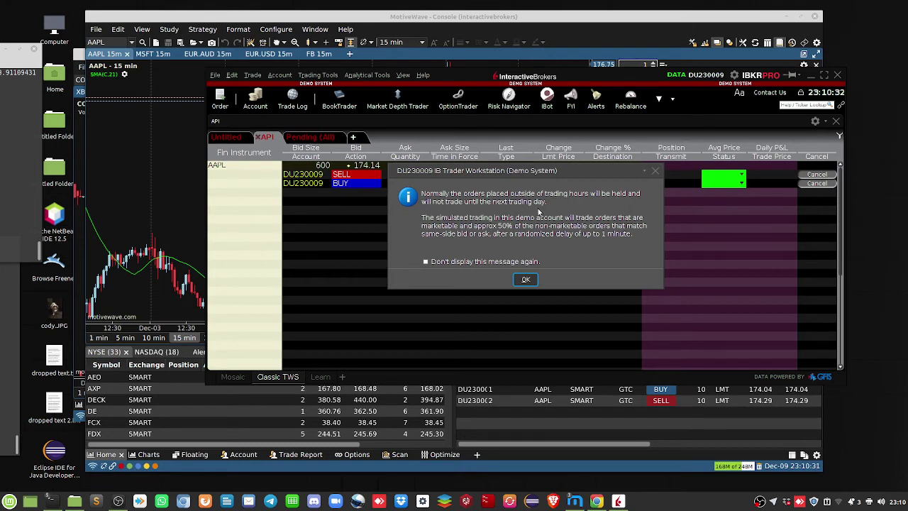
# Step: Dismiss the trading-hours notice, then review today's trades in the Trade Log and close it
pyautogui.click(525, 279)
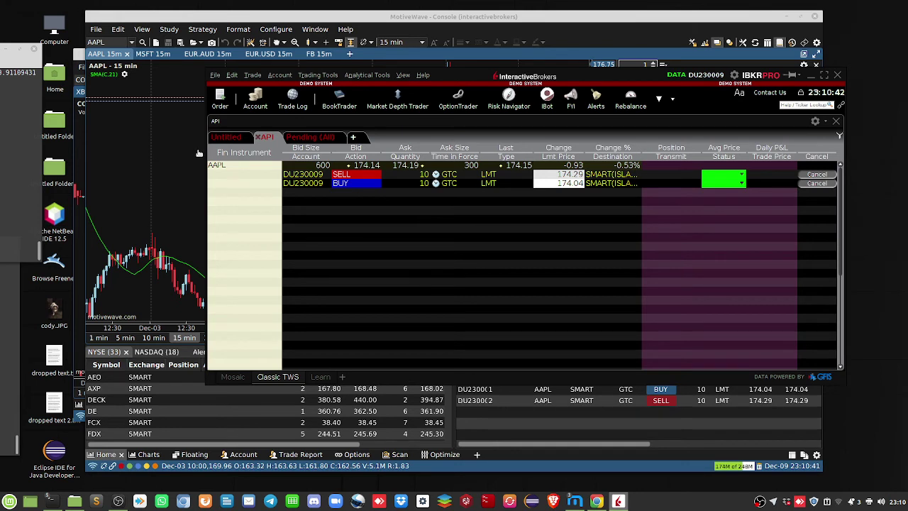
pyautogui.click(292, 102)
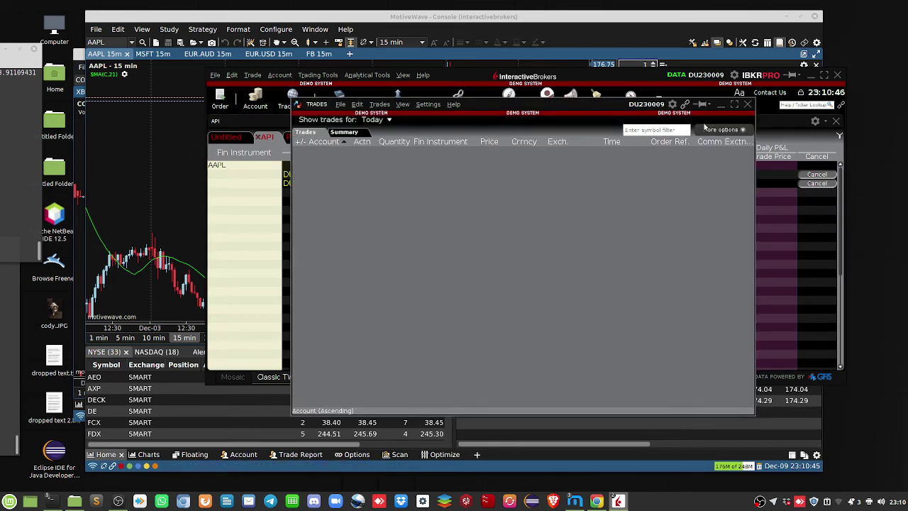
pyautogui.click(747, 104)
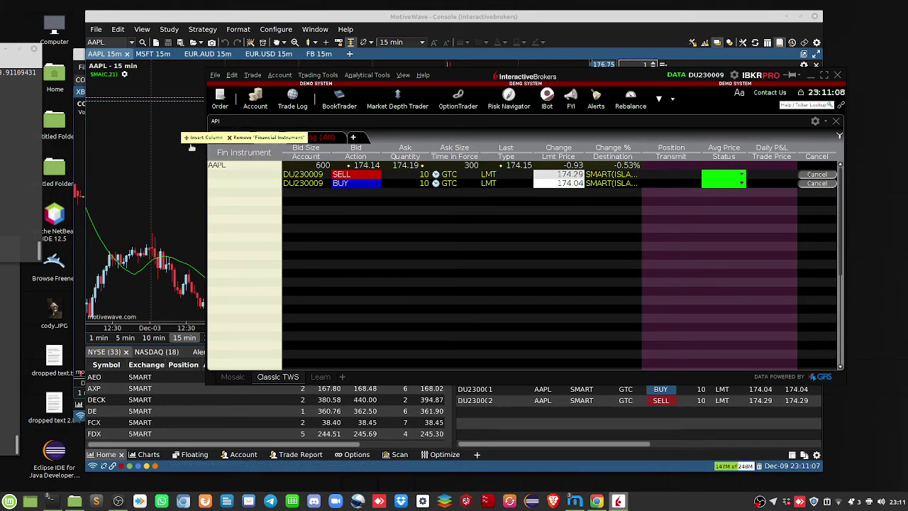
# Step: Bring the MotiveWave AAPL chart back to the front
pyautogui.click(122, 142)
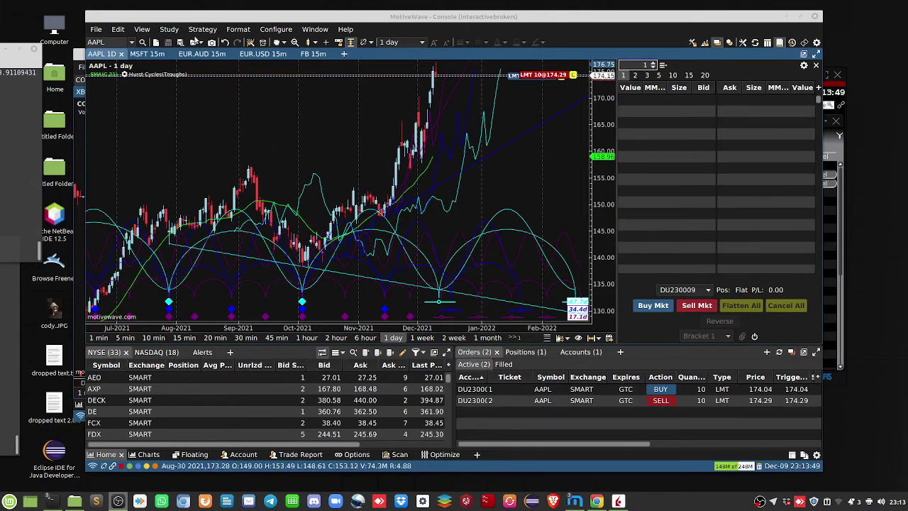
# Step: Pick Hurst Cycles from the Study menu's Recent list to show its settings dialog
pyautogui.click(171, 33)
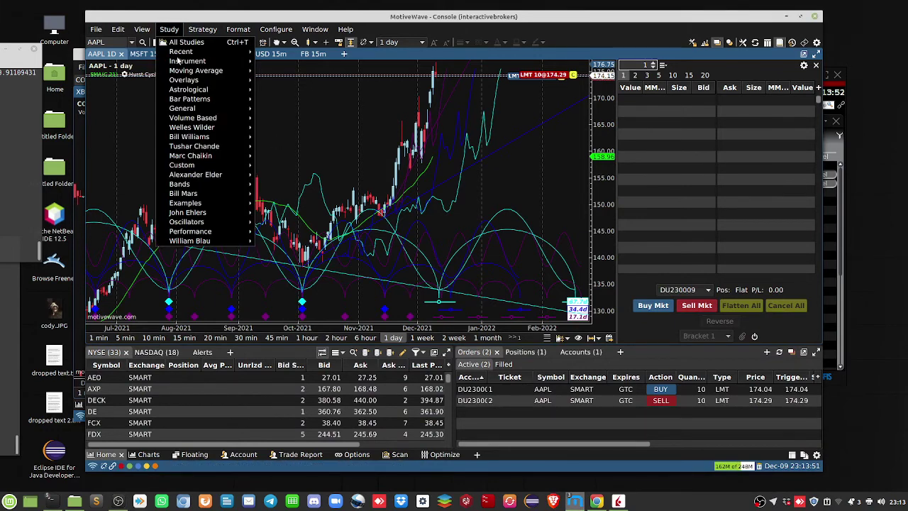
pyautogui.moveTo(245, 52)
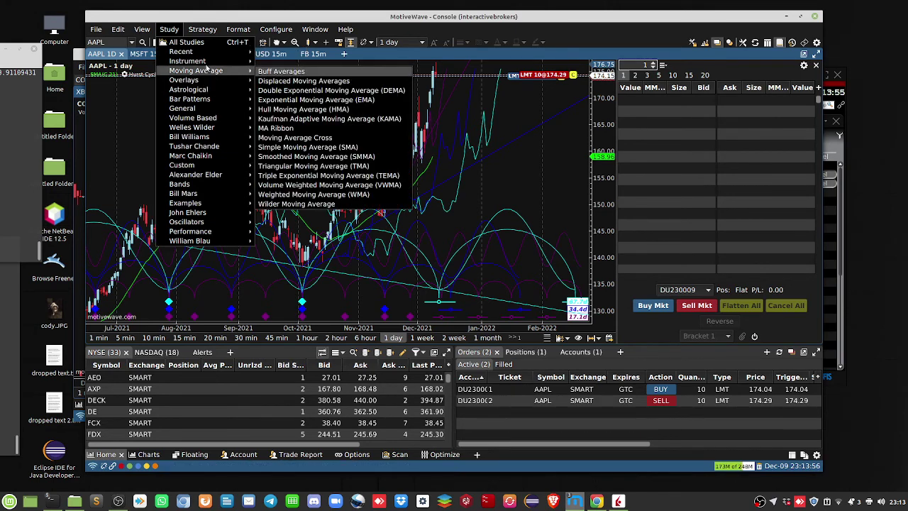
pyautogui.moveTo(205, 63)
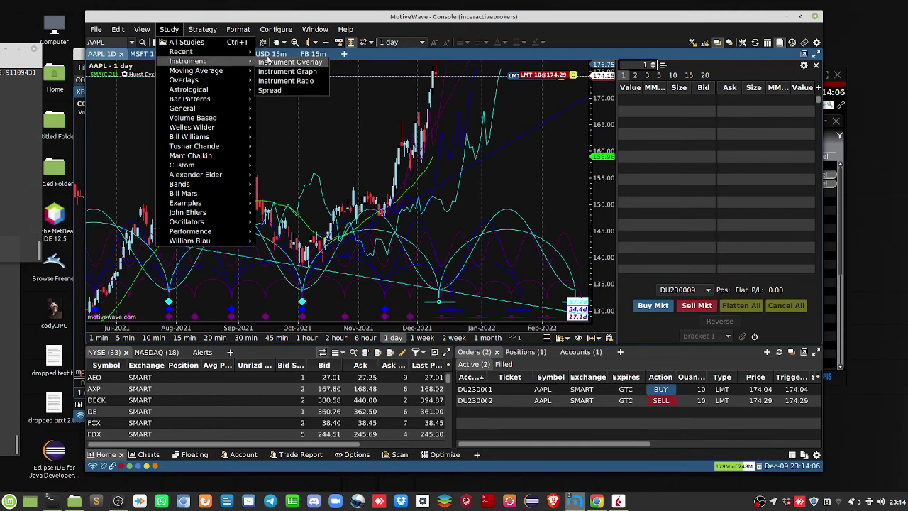
pyautogui.click(269, 54)
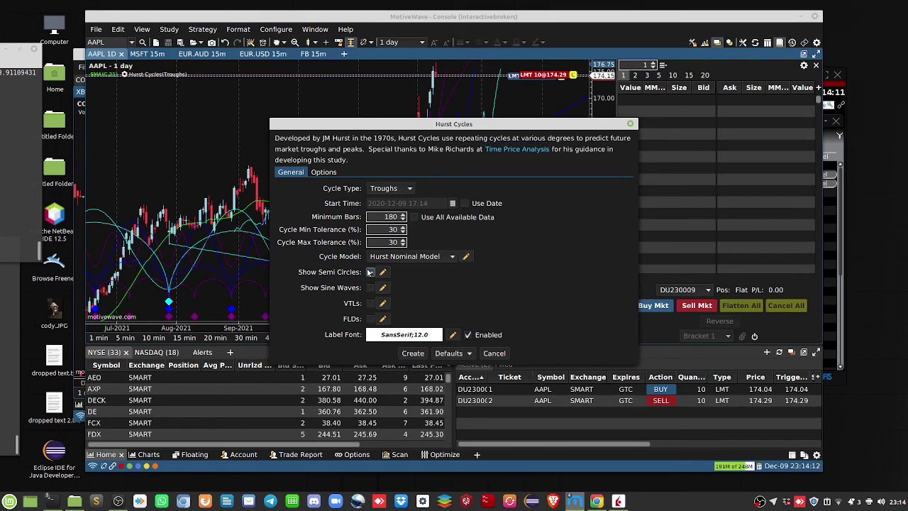
pyautogui.click(379, 288)
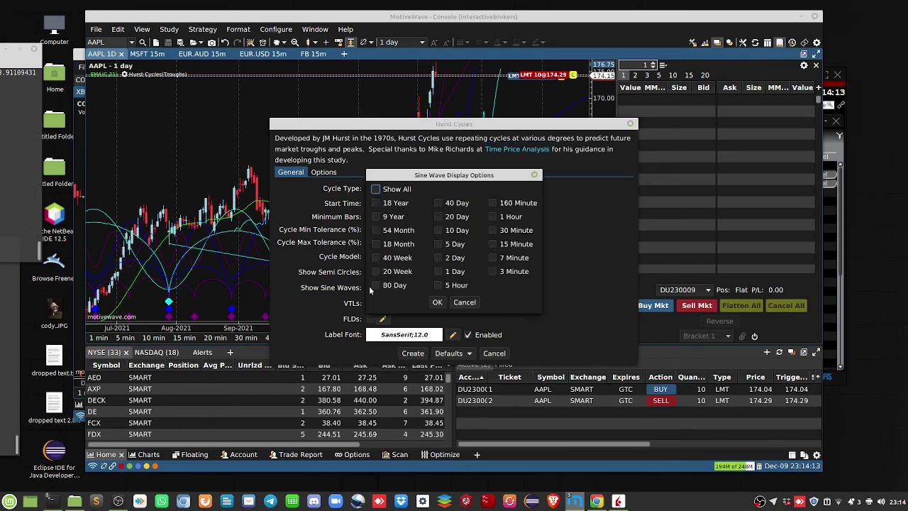
pyautogui.click(464, 302)
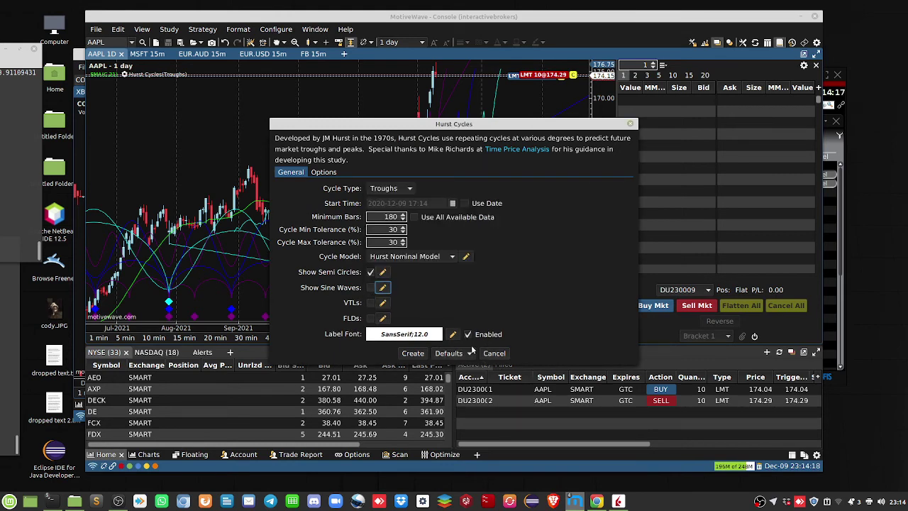
pyautogui.click(494, 353)
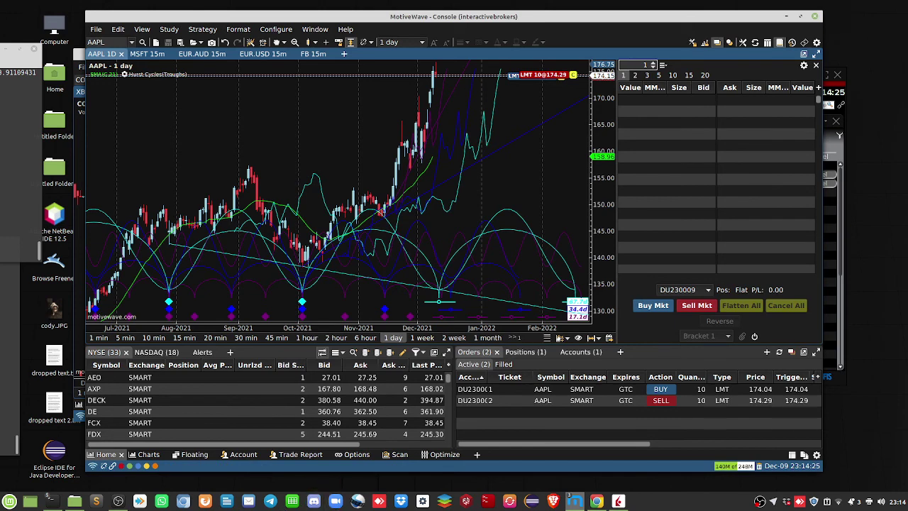
# Step: Bring Chrome forward, close the extra New Tab window, and nudge the QuantLabs window left
pyautogui.click(184, 502)
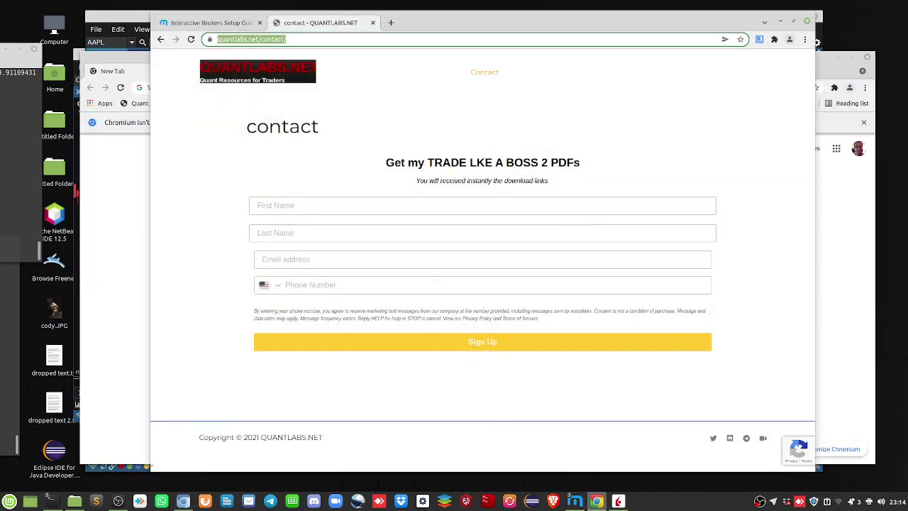
pyautogui.click(871, 60)
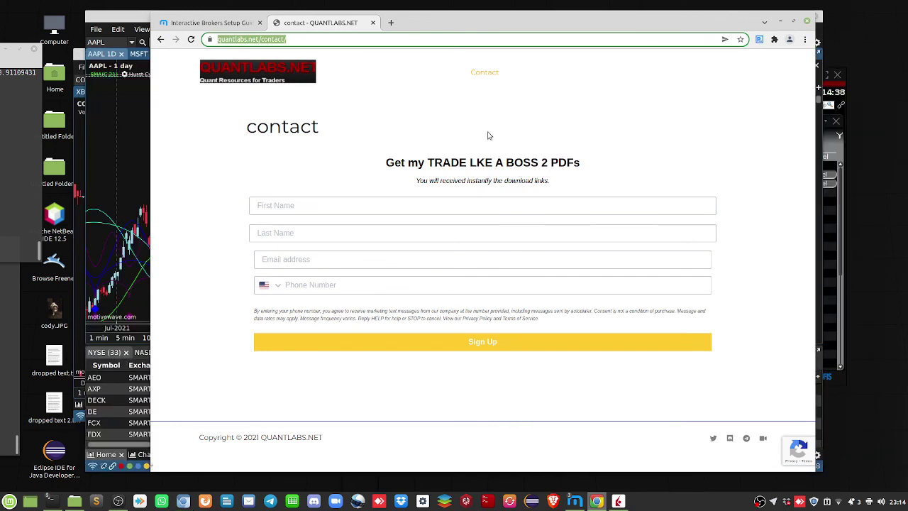
pyautogui.moveTo(506, 29); pyautogui.dragTo(449, 34)
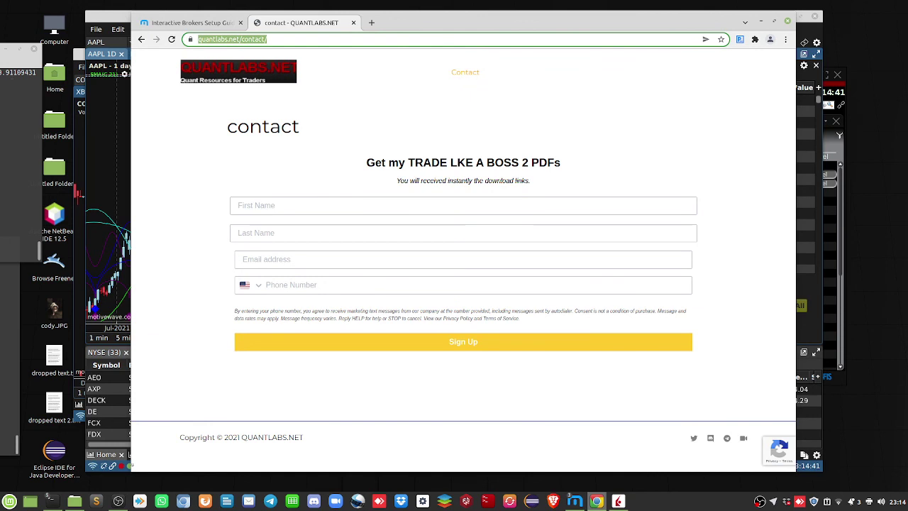